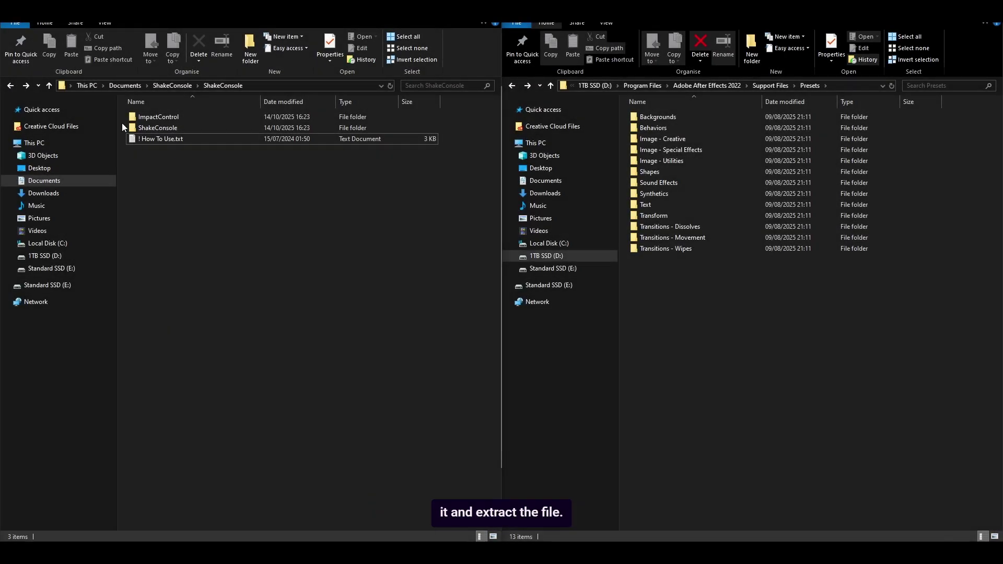
# - Inspect the contents of the ImpactControl and ShakeConsole preset folders
pyautogui.moveTo(122, 114); pyautogui.dragTo(155, 130)
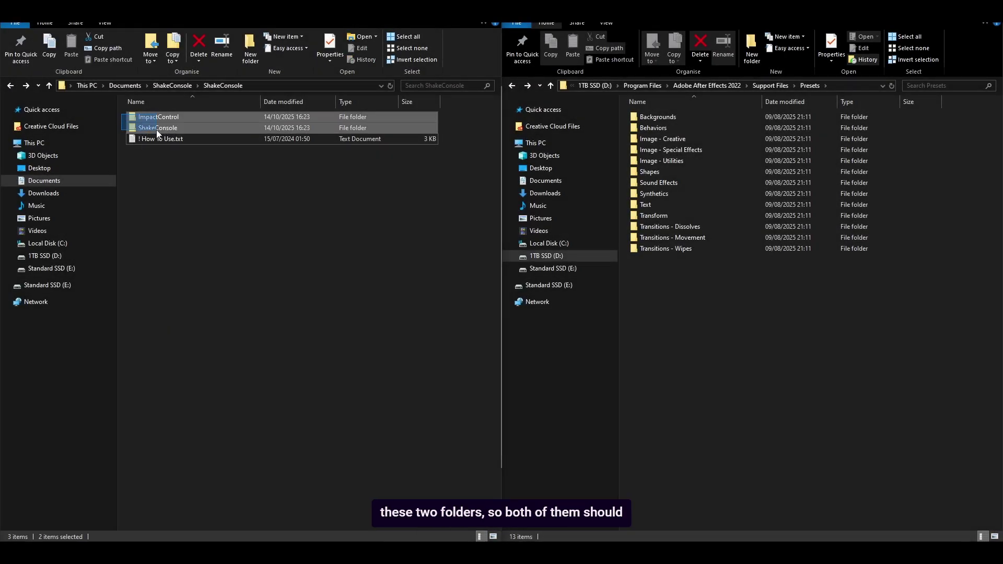
pyautogui.doubleClick(166, 116)
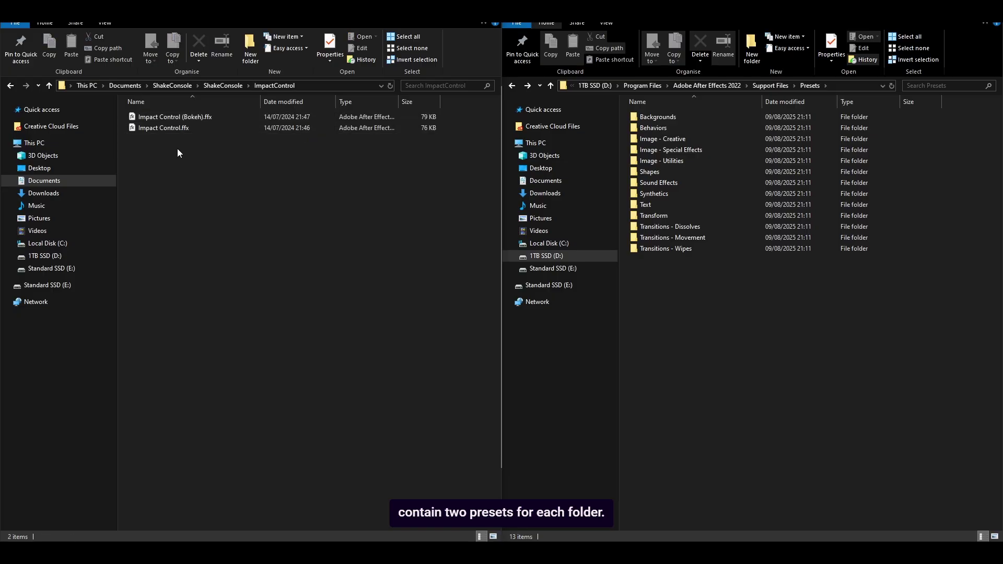
pyautogui.click(11, 85)
pyautogui.doubleClick(142, 126)
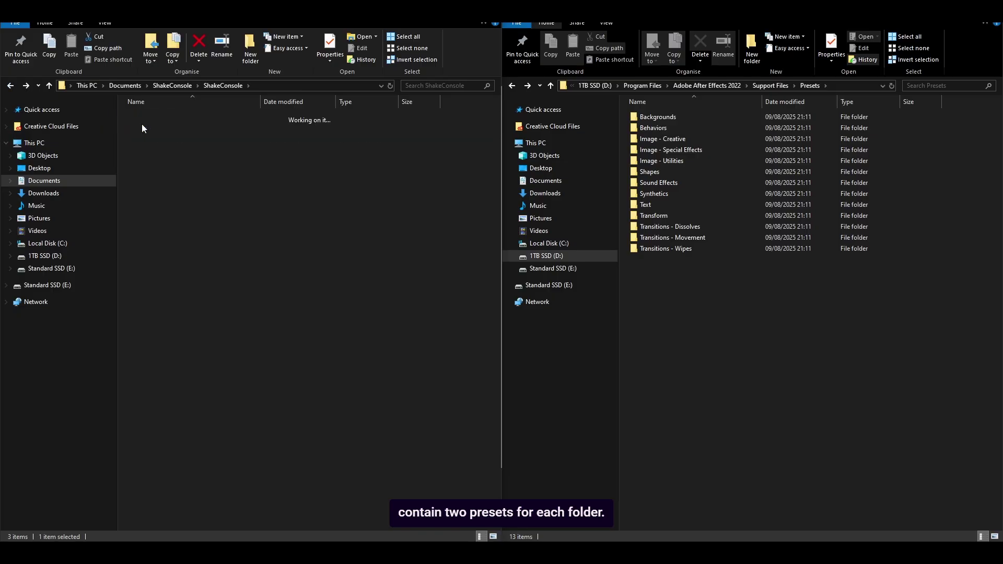
pyautogui.click(16, 88)
# - Cut the ImpactControl and ShakeConsole folders
pyautogui.moveTo(121, 114); pyautogui.dragTo(166, 131)
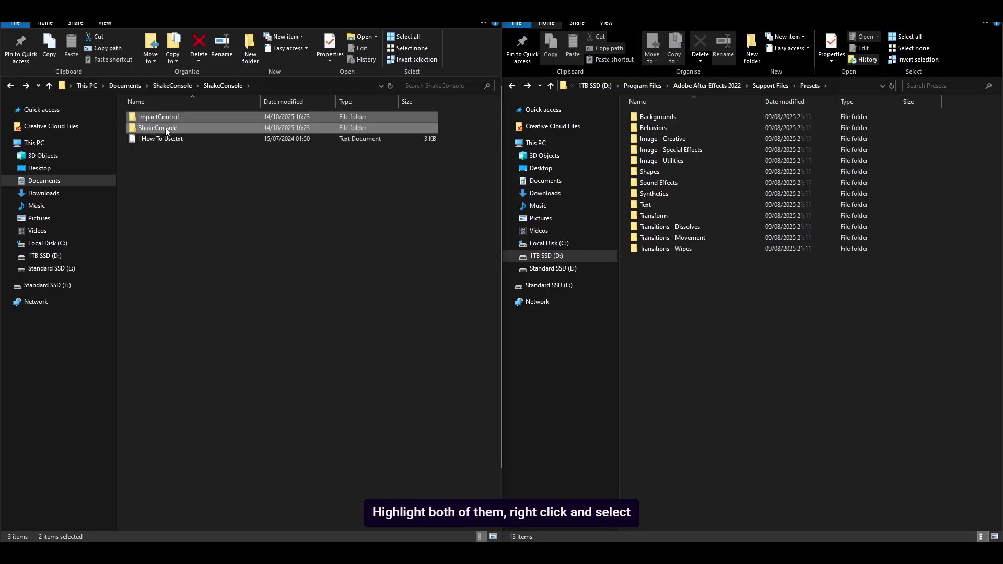
pyautogui.rightClick(166, 131)
pyautogui.click(196, 323)
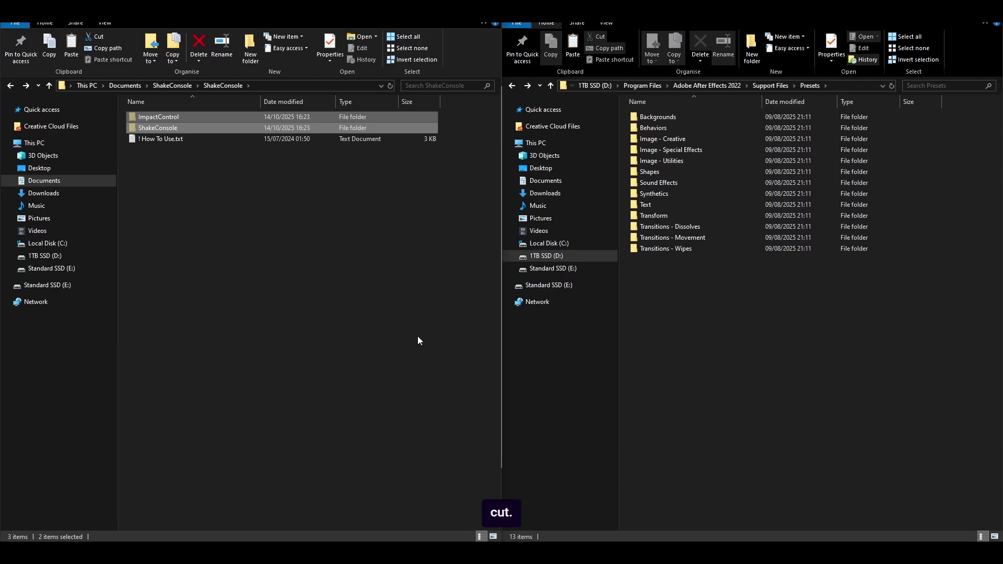
# - Point out the destination path: Program Files > Adobe After Effects 2022 > Support Files > Presets
pyautogui.click(843, 86)
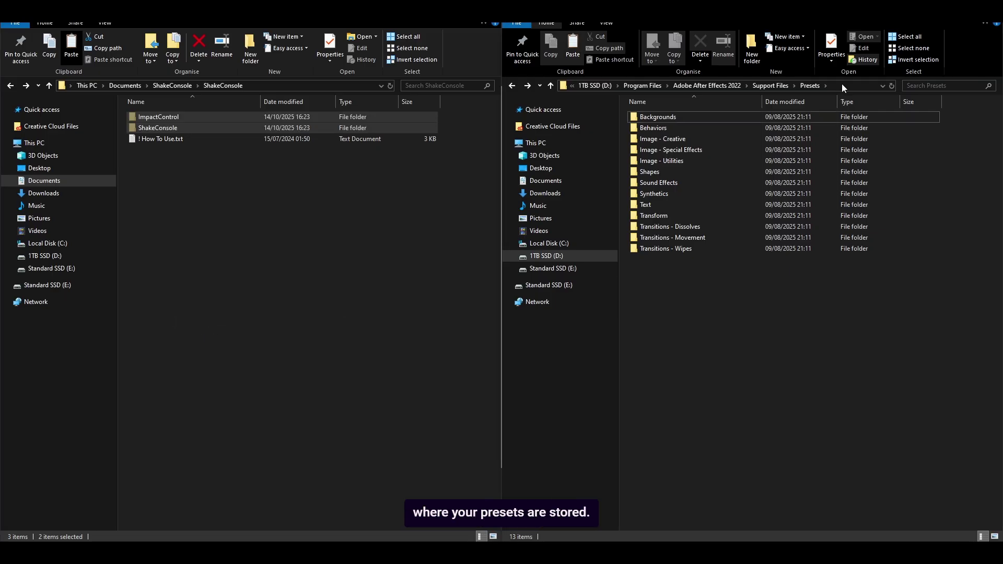
pyautogui.click(842, 84)
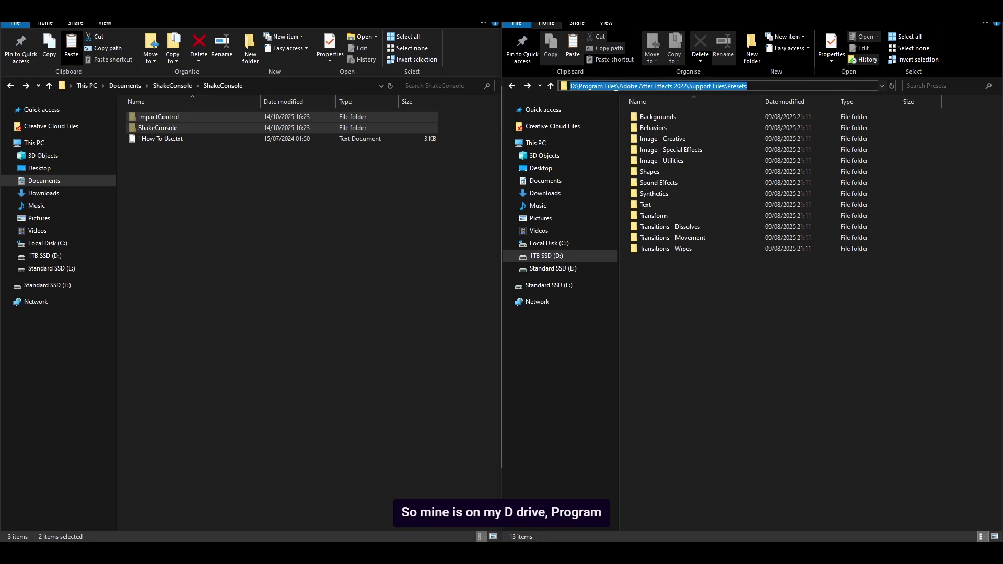
pyautogui.click(580, 85)
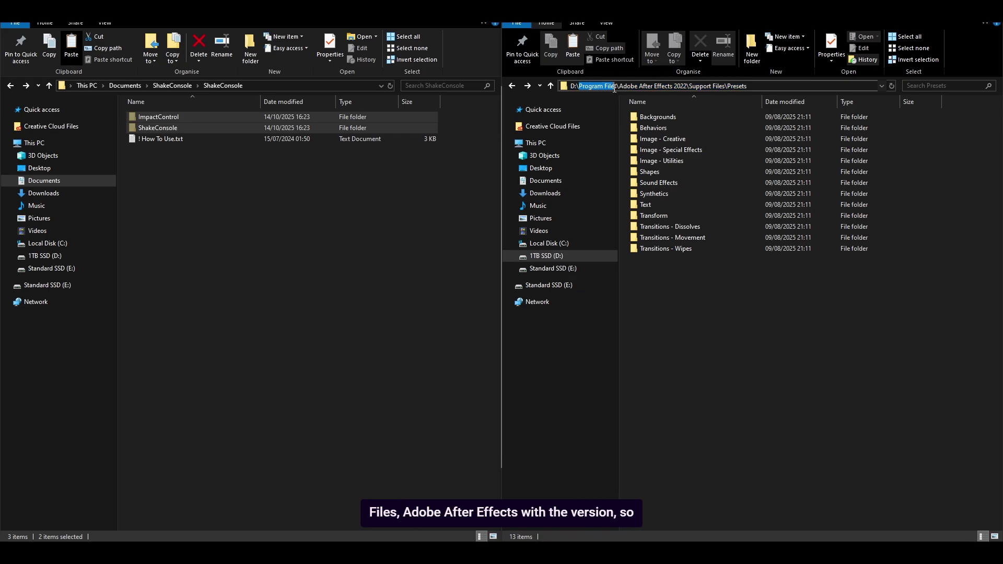
pyautogui.click(637, 86)
pyautogui.moveTo(673, 86); pyautogui.dragTo(688, 86)
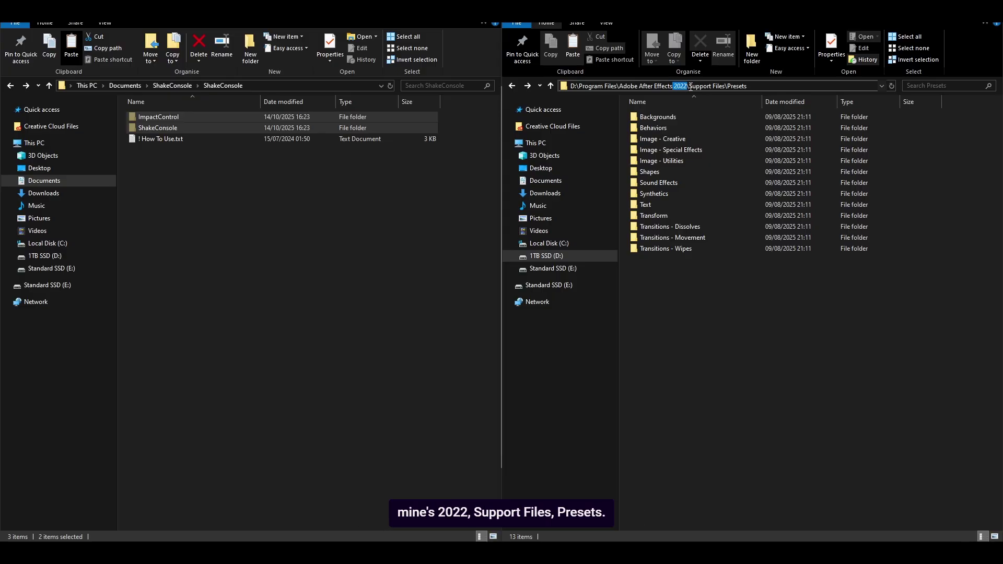
pyautogui.click(688, 86)
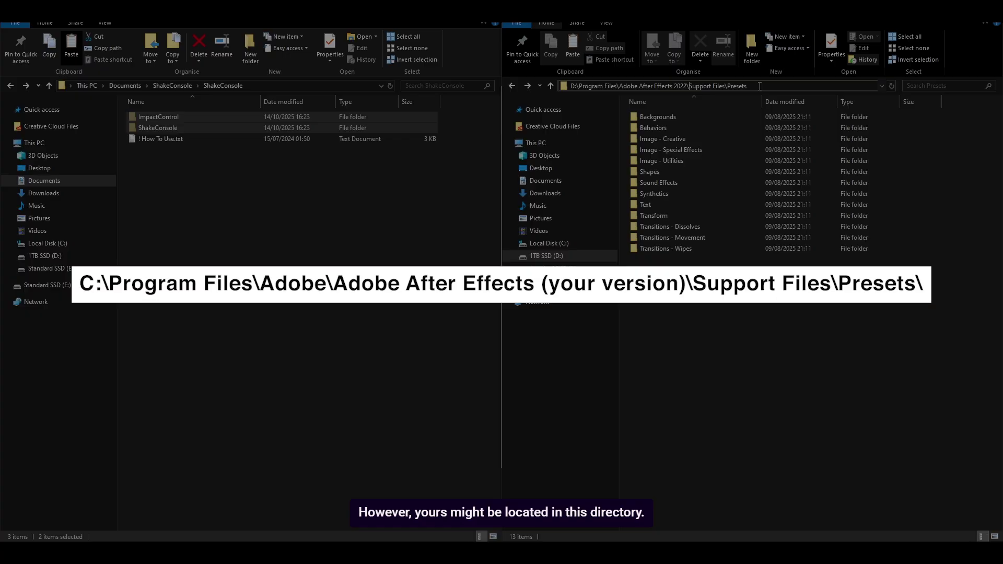
pyautogui.click(758, 88)
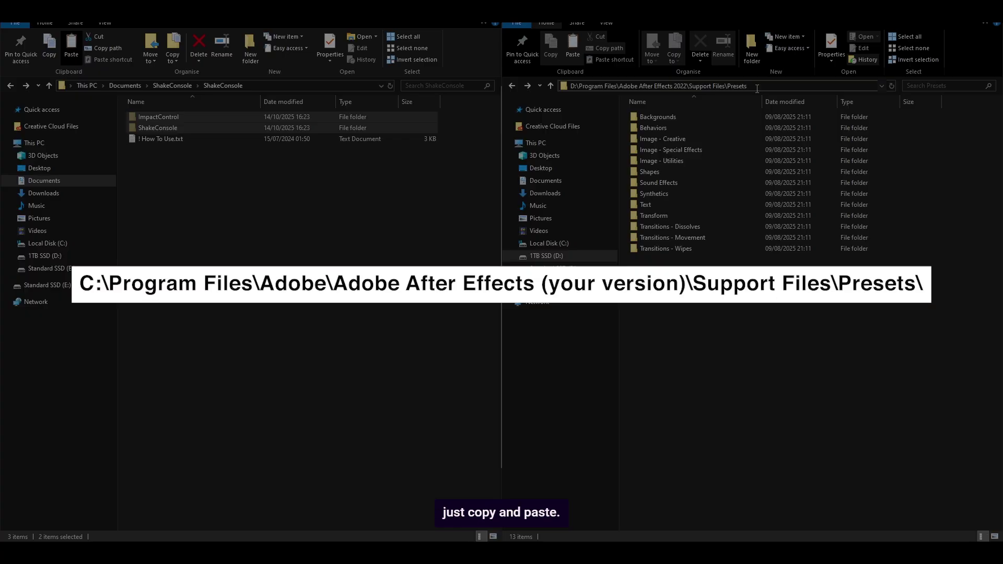
pyautogui.moveTo(754, 87); pyautogui.dragTo(692, 86)
pyautogui.click(693, 86)
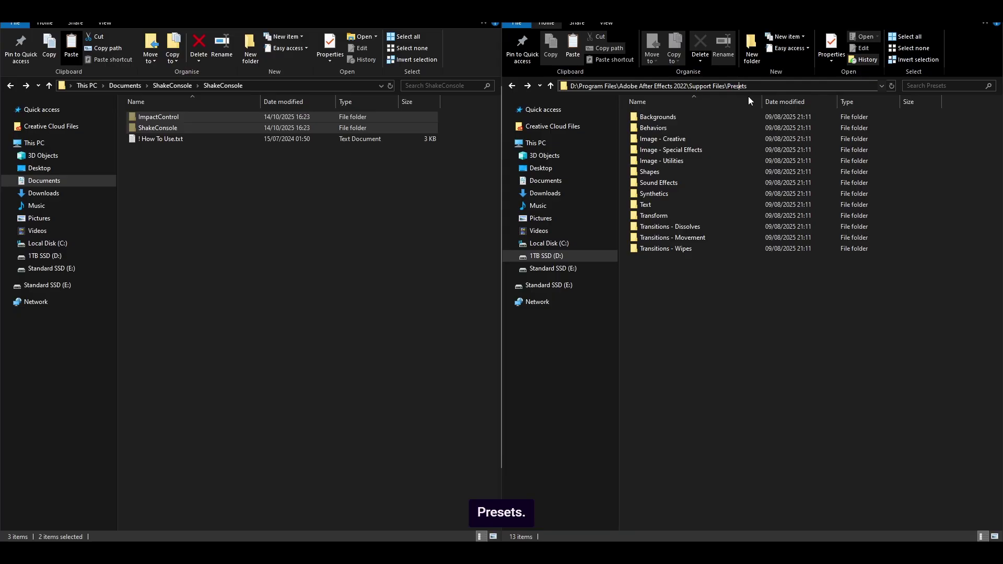
# - Paste both folders into the Presets folder, granting the access permission
pyautogui.click(719, 321)
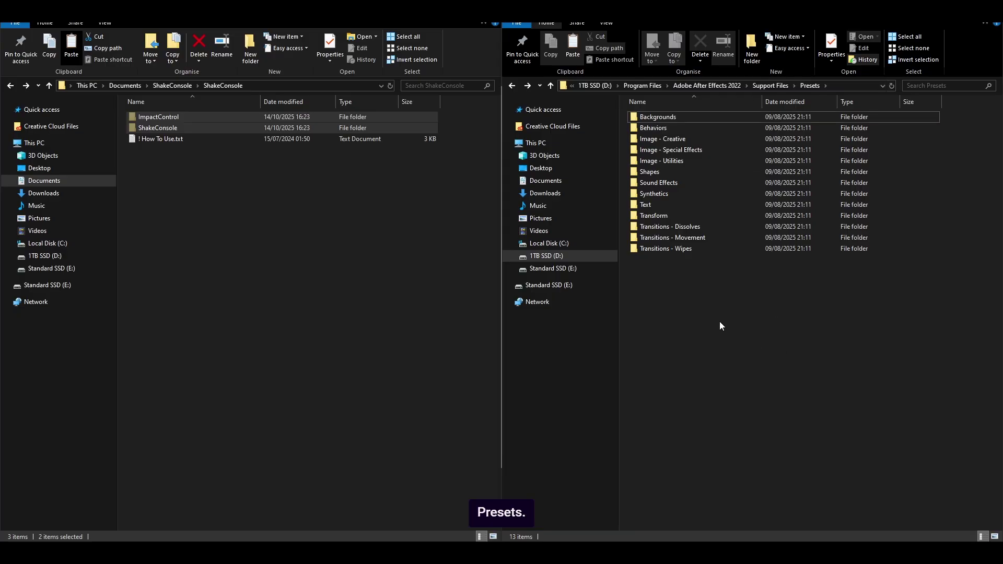
pyautogui.rightClick(719, 285)
pyautogui.click(748, 356)
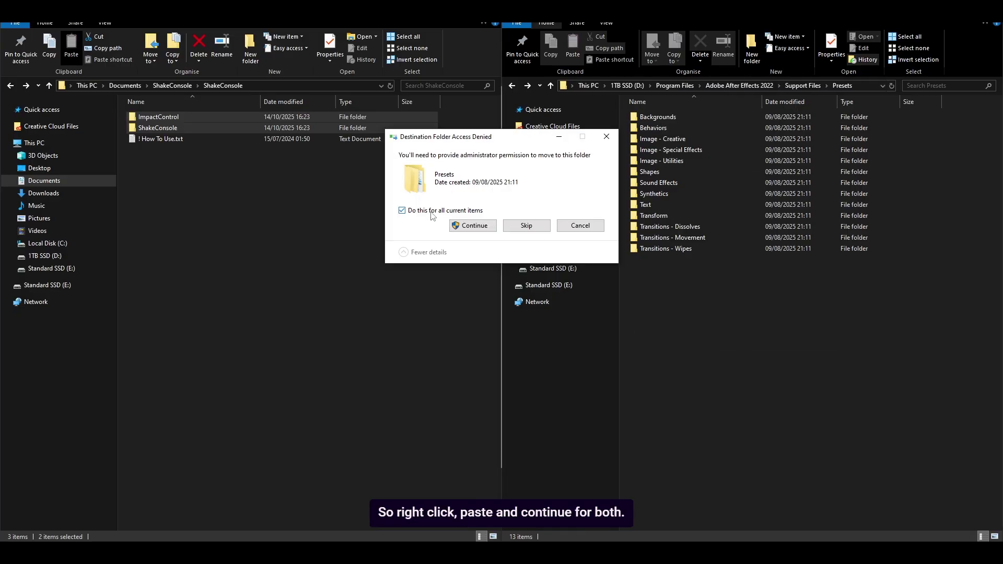
pyautogui.click(466, 226)
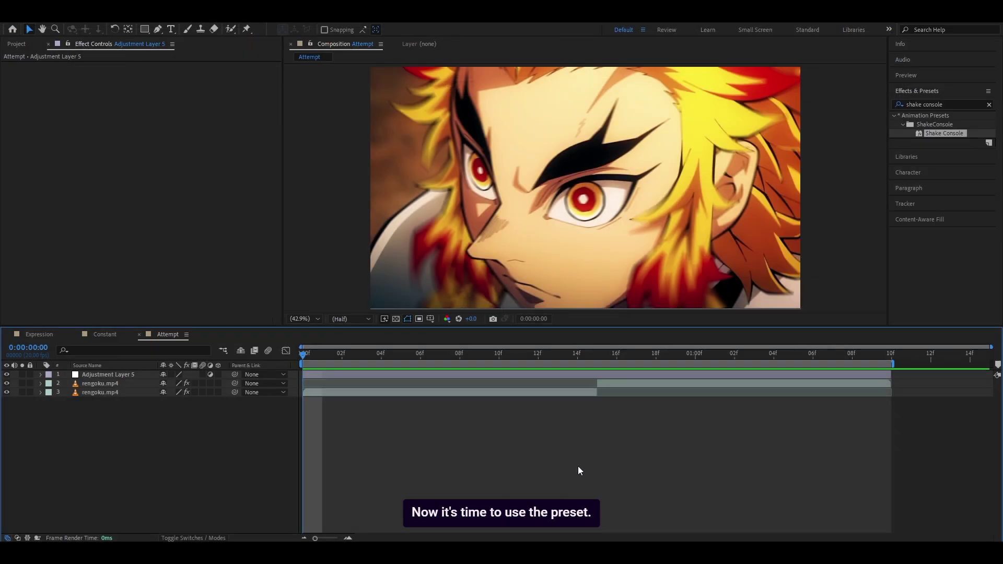
pyautogui.click(107, 385)
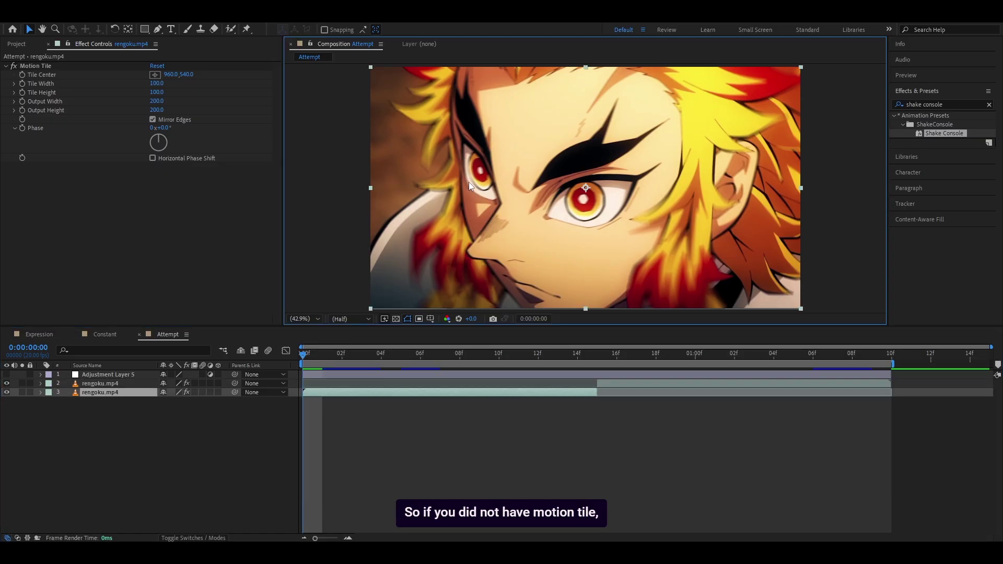
pyautogui.moveTo(468, 182); pyautogui.dragTo(588, 202)
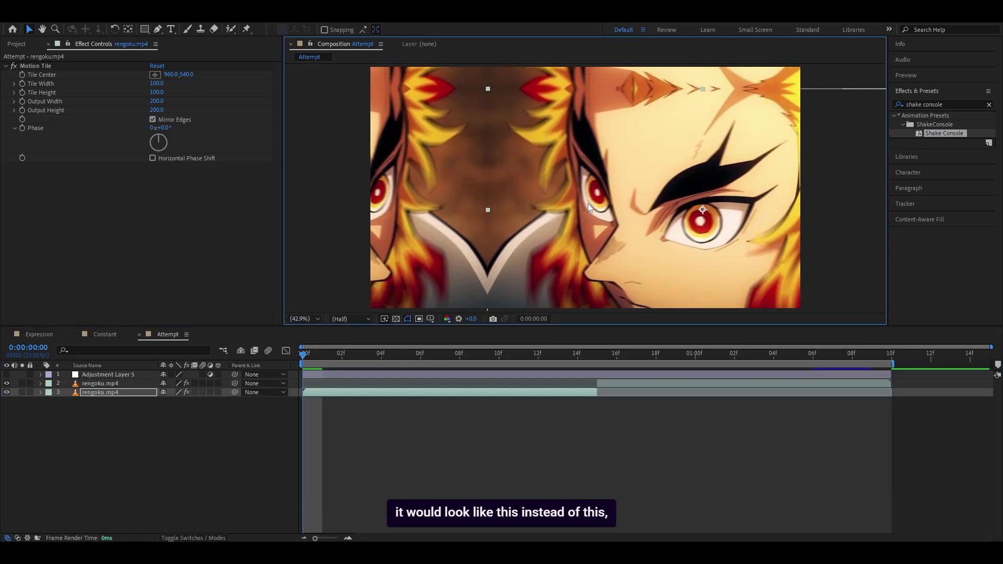
pyautogui.click(13, 67)
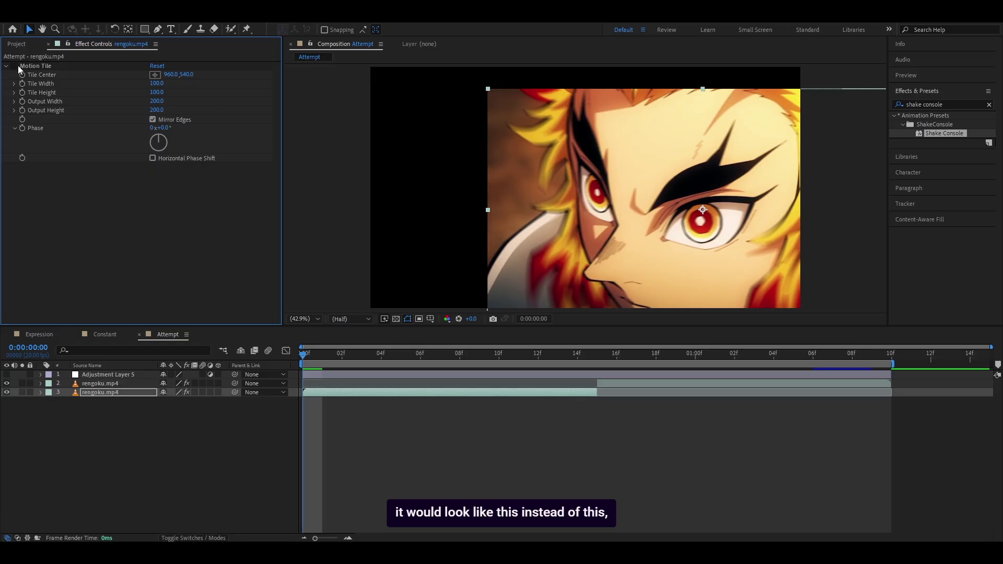
pyautogui.click(14, 66)
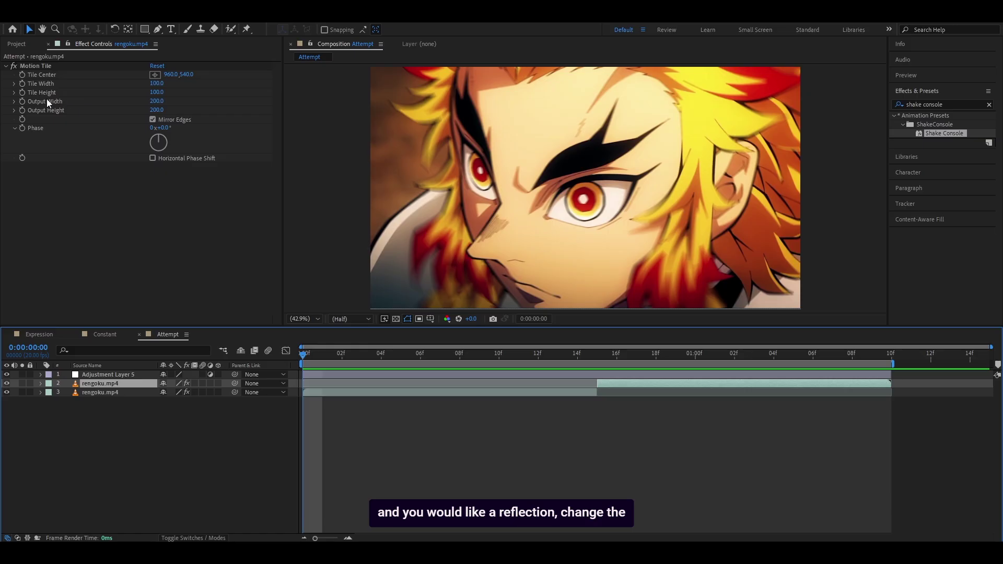
pyautogui.click(159, 120)
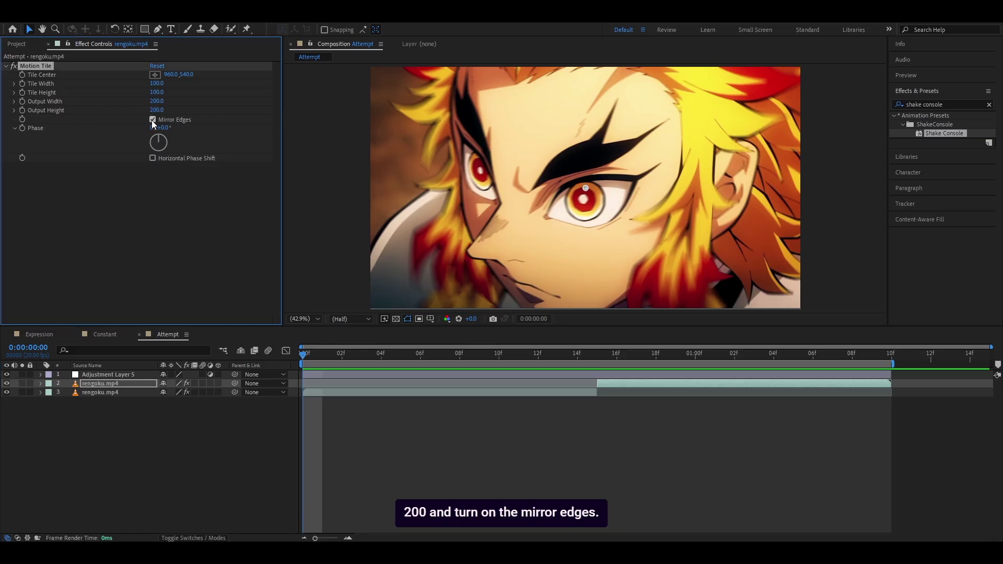
pyautogui.click(212, 219)
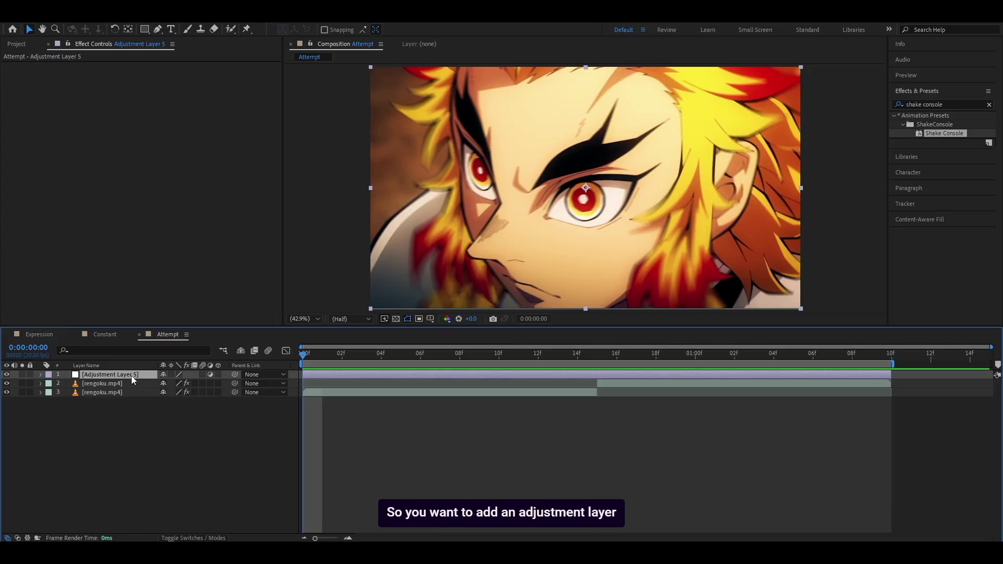
# - Drop Shake Console onto Adjustment Layer 5, collapse Minimize This, and read the How To Use notes
pyautogui.moveTo(944, 137); pyautogui.dragTo(115, 375)
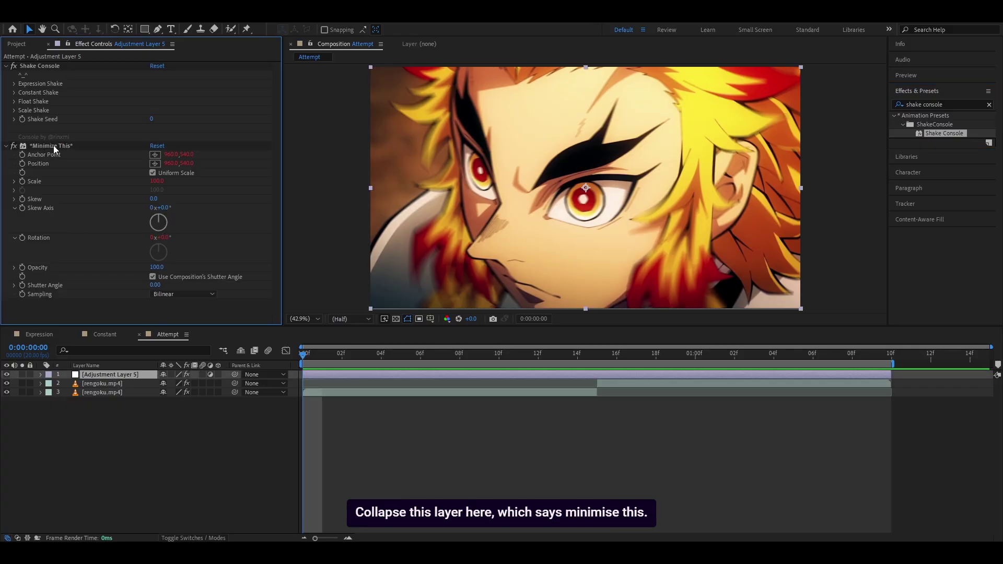
pyautogui.click(6, 146)
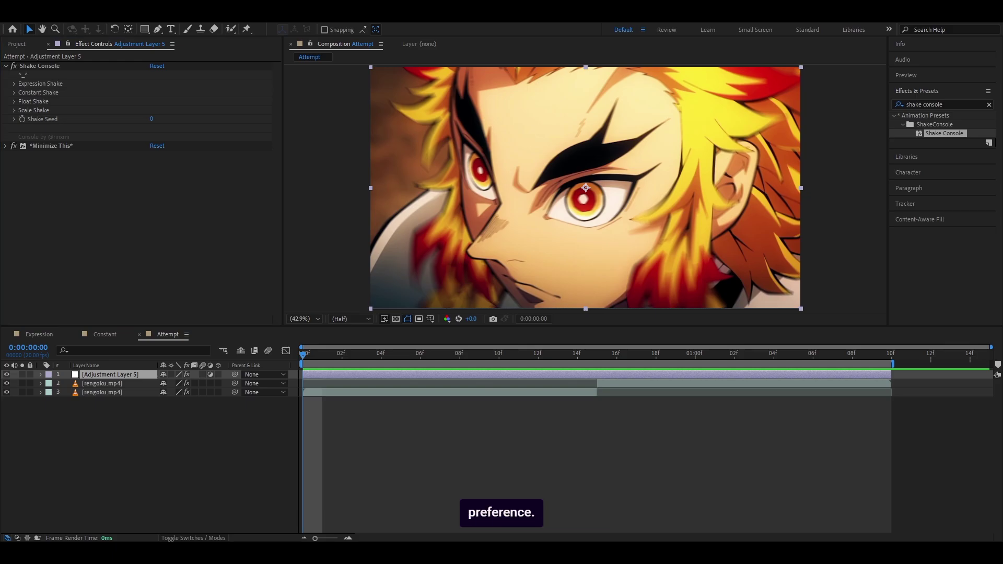
pyautogui.moveTo(0, 157); pyautogui.dragTo(263, 83)
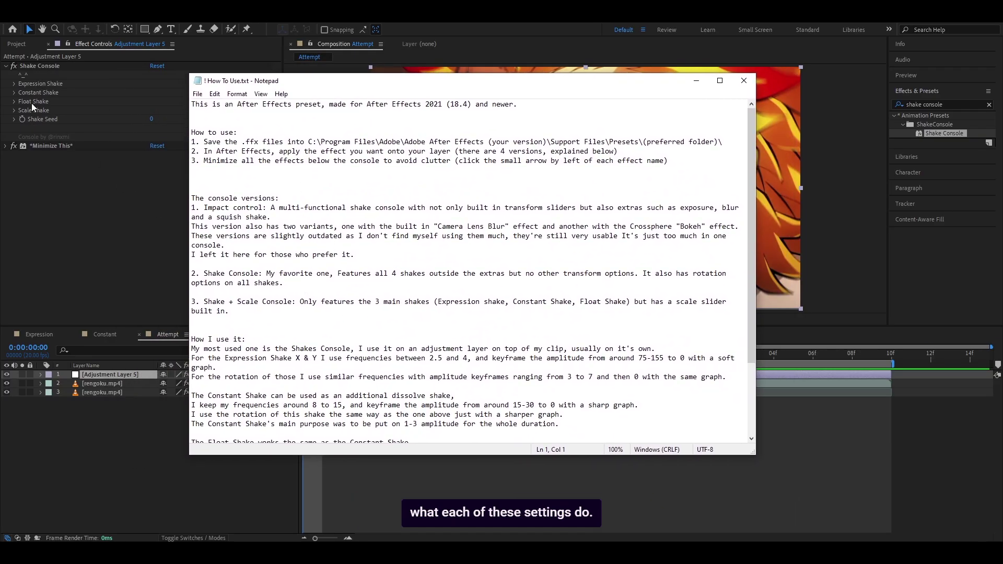
pyautogui.scroll(-4, 744, 134)
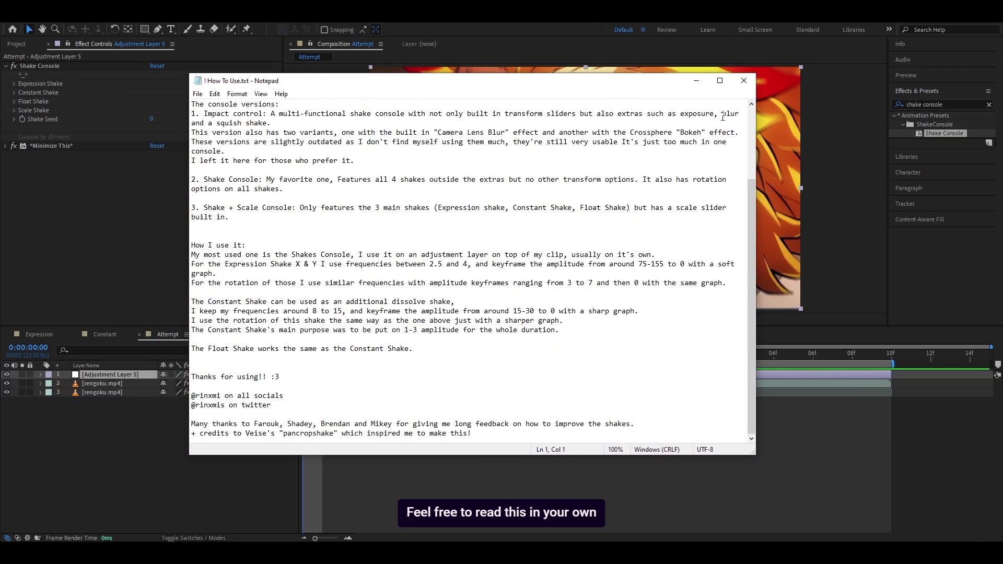
pyautogui.click(744, 80)
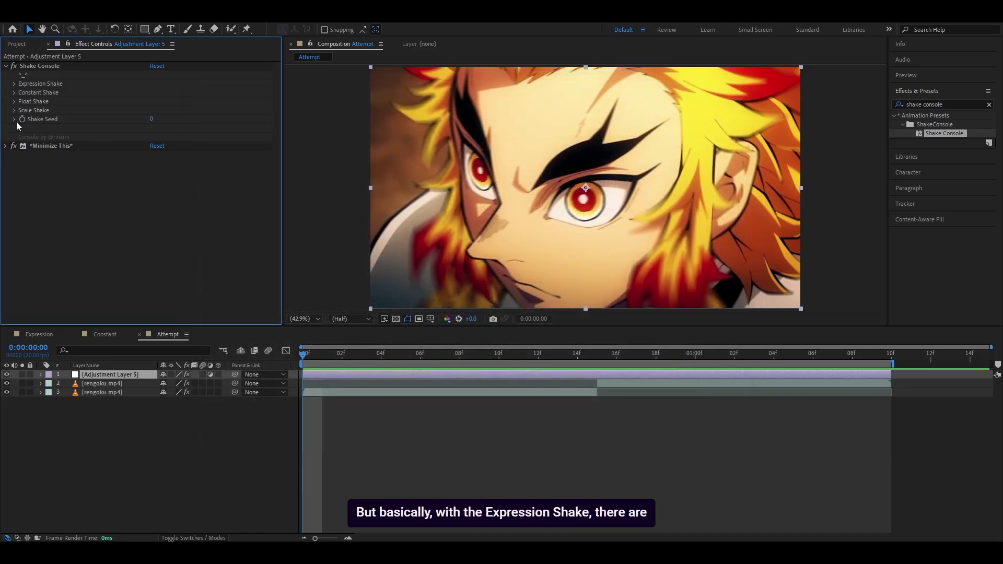
# - Expand Expression Shake, preview it, and try Y and rotation amplitudes (rotation at 9°)
pyautogui.click(14, 85)
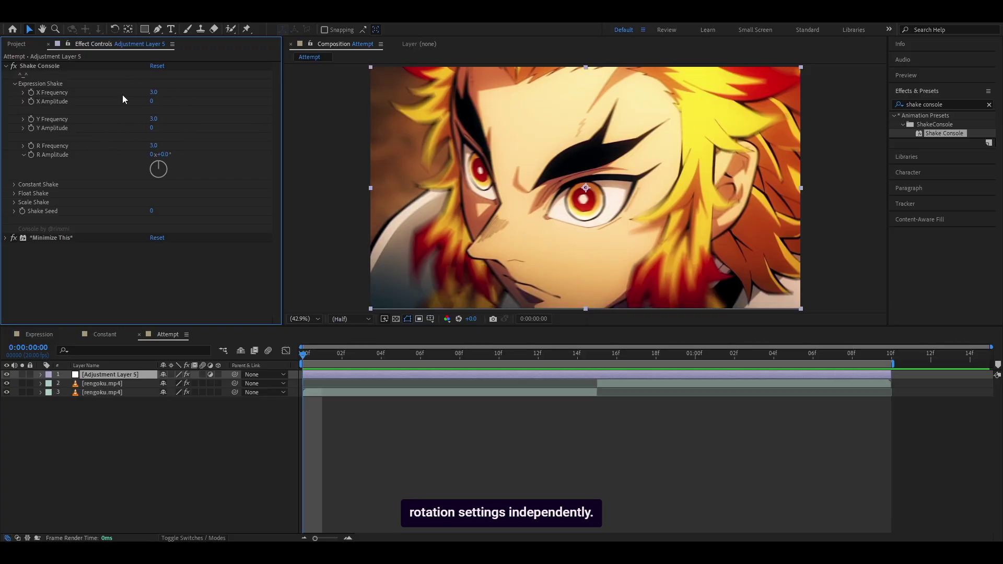
pyautogui.click(118, 110)
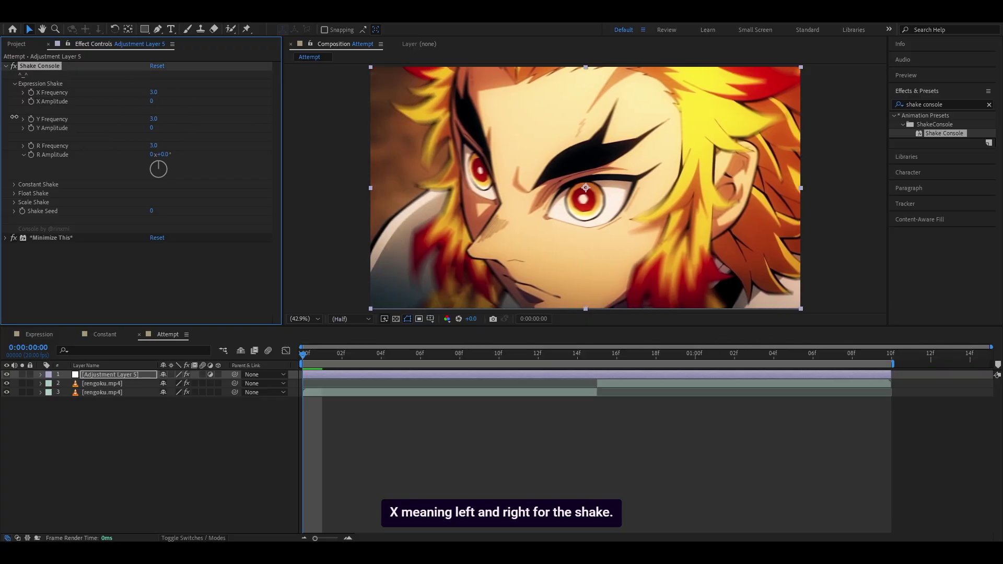
pyautogui.press('space')
pyautogui.click(65, 129)
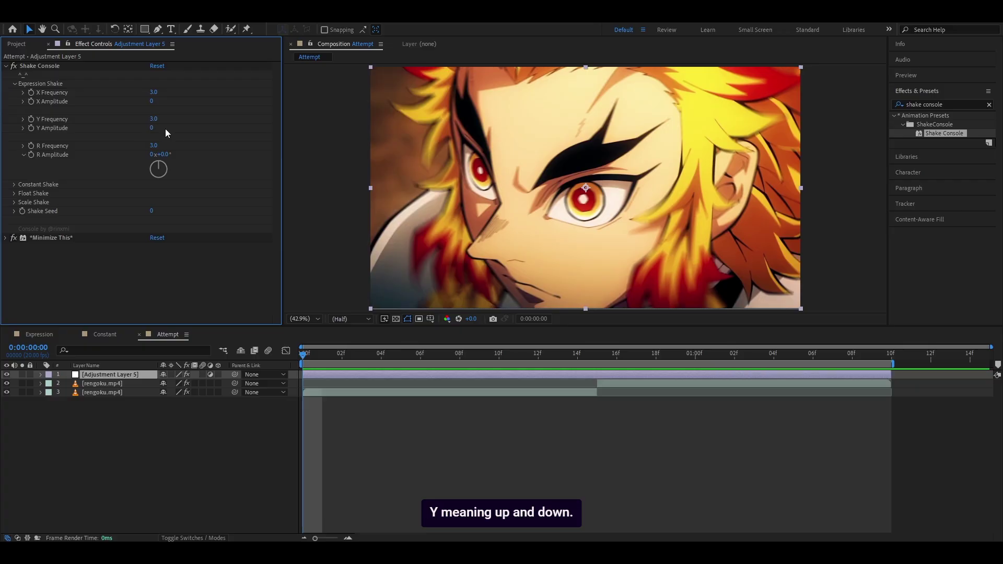
pyautogui.moveTo(152, 128); pyautogui.dragTo(80, 148)
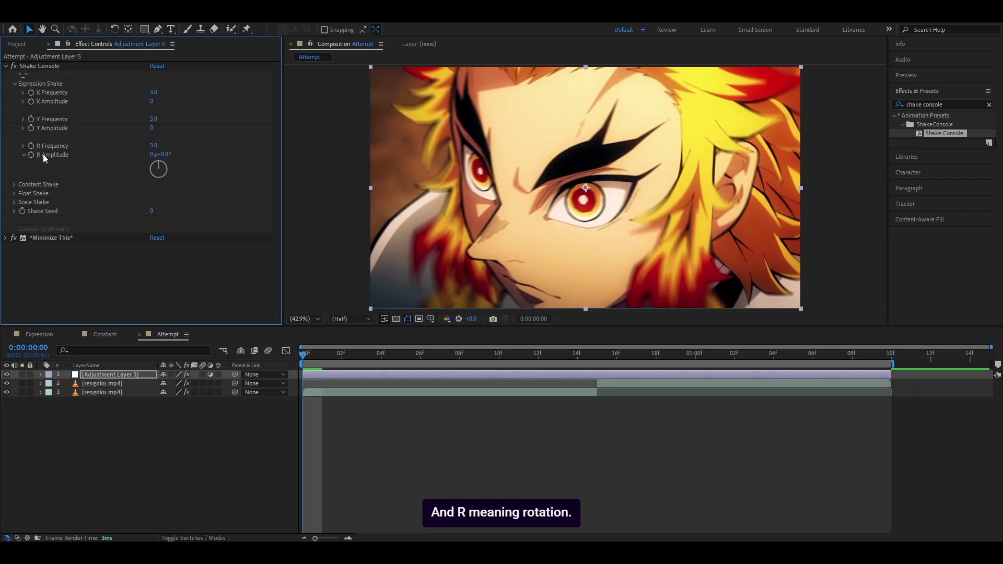
pyautogui.moveTo(162, 155); pyautogui.dragTo(14, 189)
# - Expand Constant Shake and try a higher X frequency and an X amplitude of 84
pyautogui.click(15, 185)
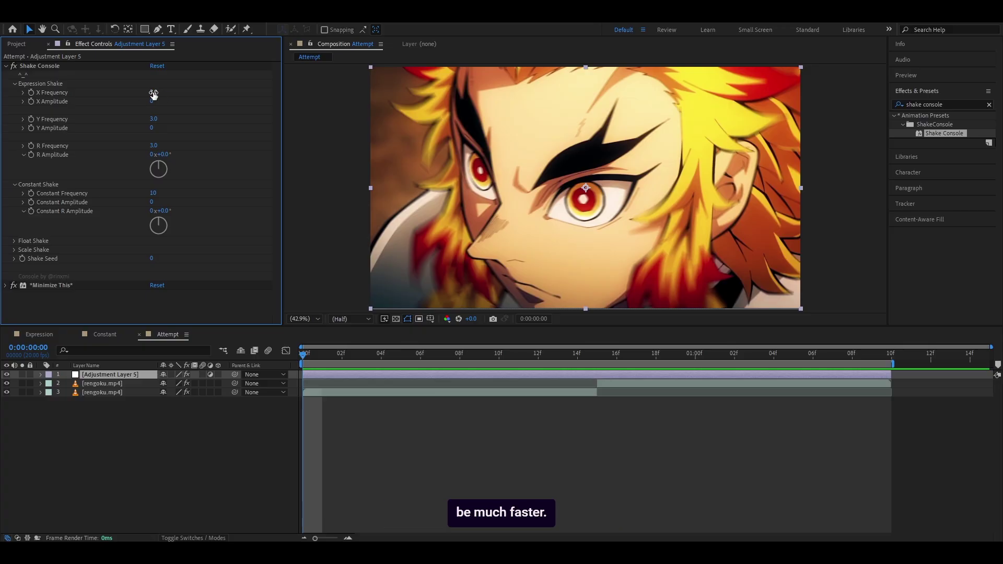
pyautogui.moveTo(154, 94); pyautogui.dragTo(156, 94)
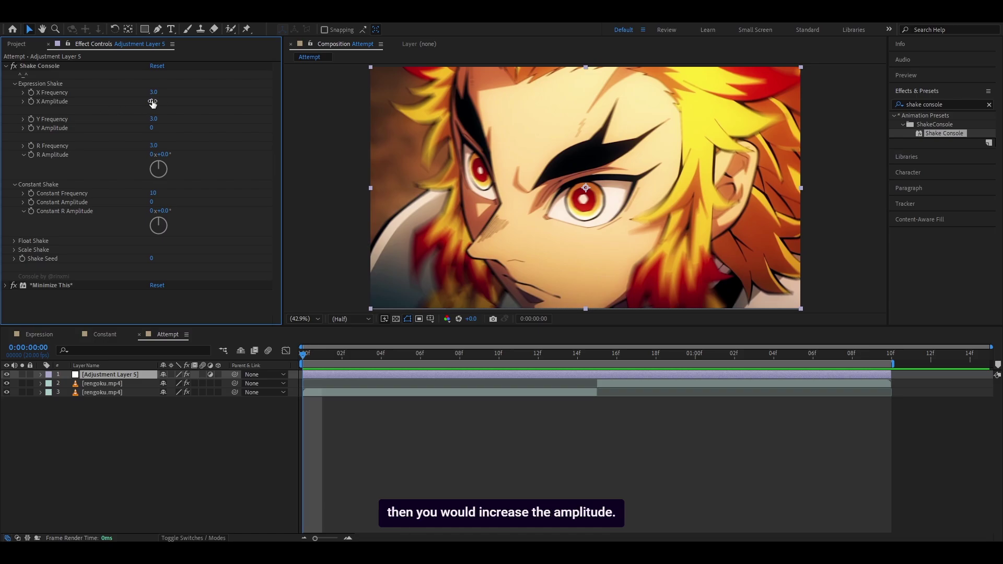
pyautogui.moveTo(153, 102); pyautogui.dragTo(48, 337)
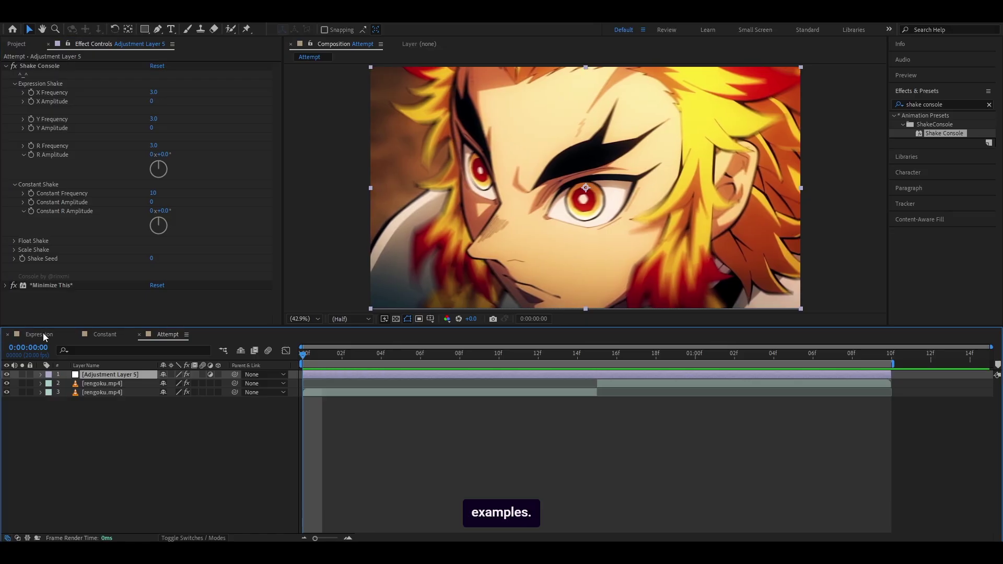
# - Switch to the Expression composition and preview its shake from the start
pyautogui.click(43, 334)
pyautogui.moveTo(324, 357); pyautogui.dragTo(291, 362)
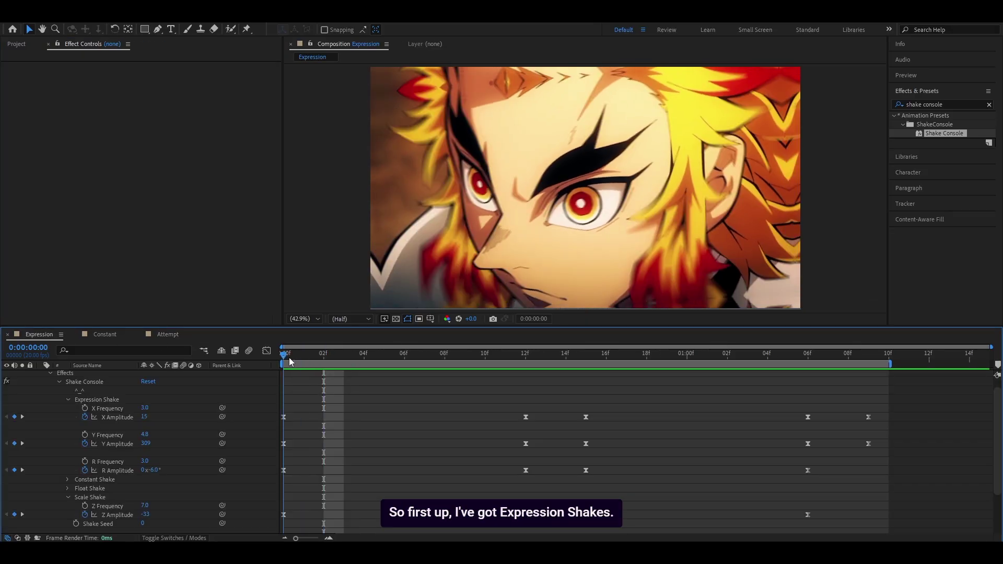
pyautogui.press('space')
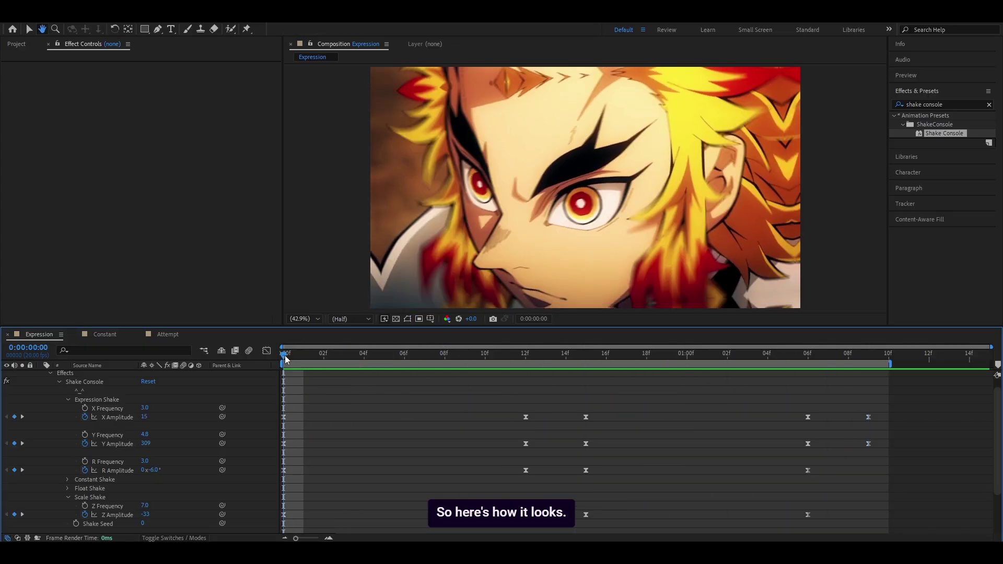
pyautogui.press('space')
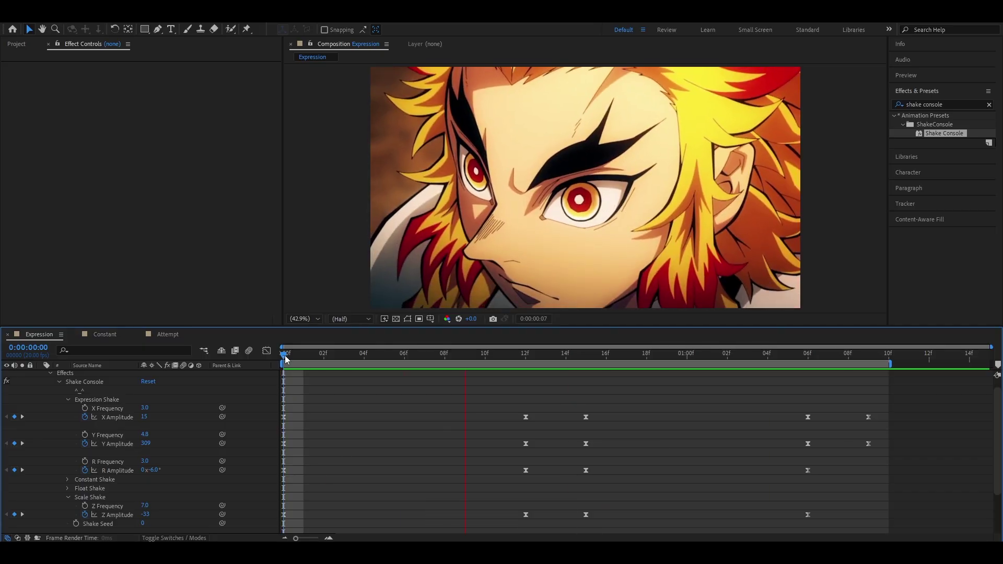
pyautogui.scroll(-2, 114, 395)
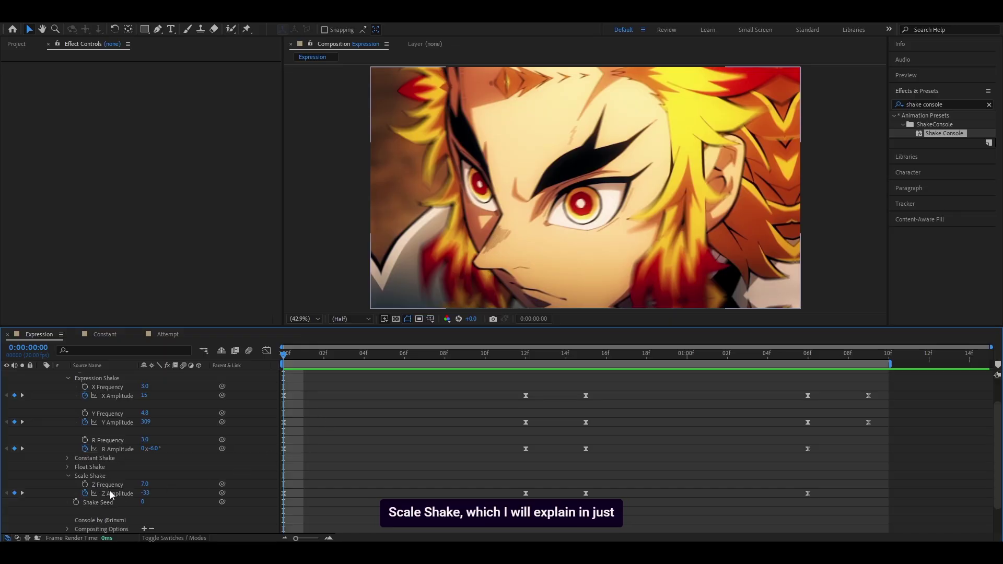
pyautogui.scroll(3, 340, 450)
# - Inspect the X and Y Amplitude keyframes, scrubbing to frame 15 where the second clip begins
pyautogui.moveTo(285, 355); pyautogui.dragTo(490, 366)
pyautogui.press('Home')
pyautogui.click(118, 428)
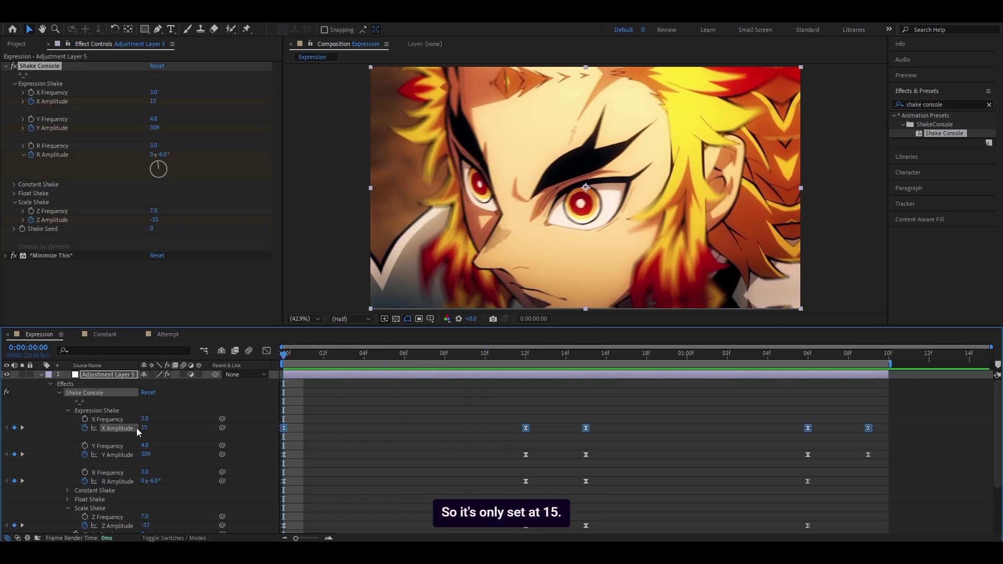
pyautogui.click(125, 455)
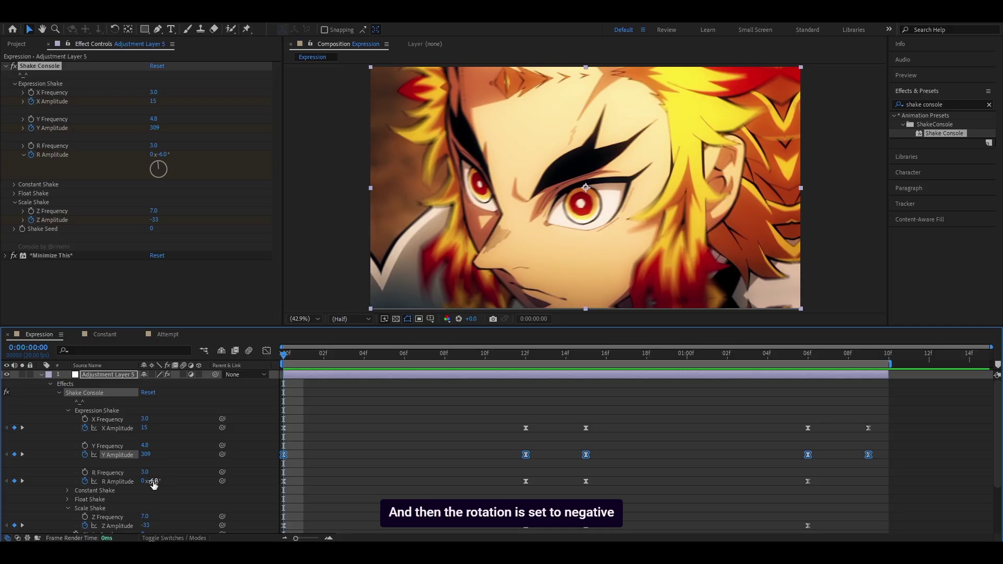
pyautogui.click(382, 436)
pyautogui.scroll(-1, 382, 436)
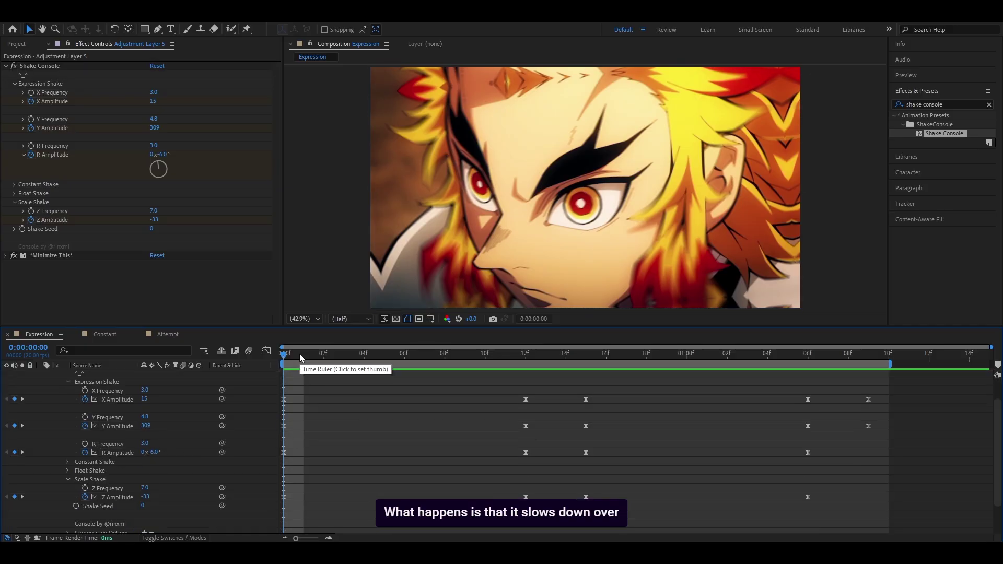
pyautogui.moveTo(300, 353); pyautogui.dragTo(526, 365)
pyautogui.scroll(-1, 153, 398)
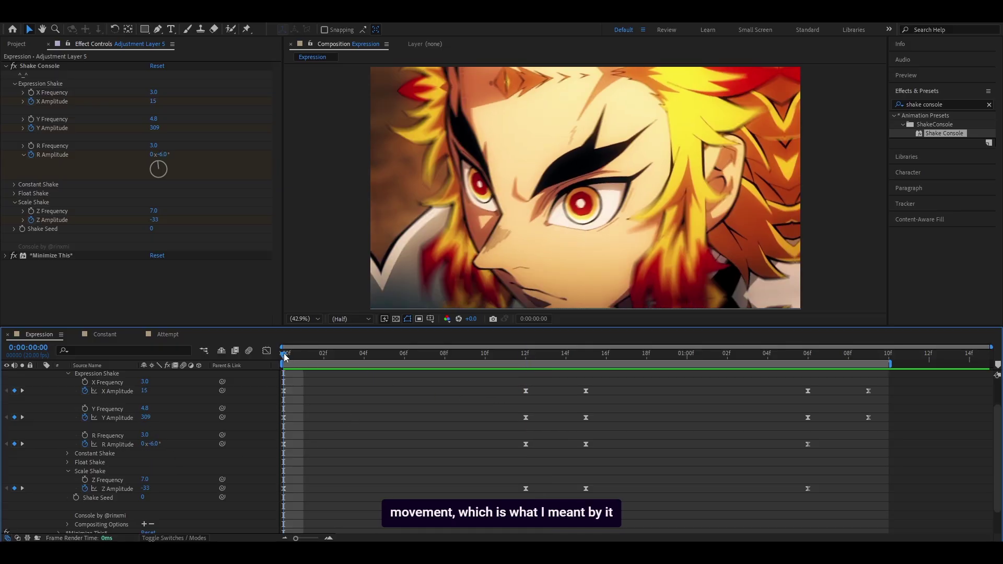
pyautogui.moveTo(285, 356); pyautogui.dragTo(579, 358)
pyautogui.scroll(-2, 570, 357)
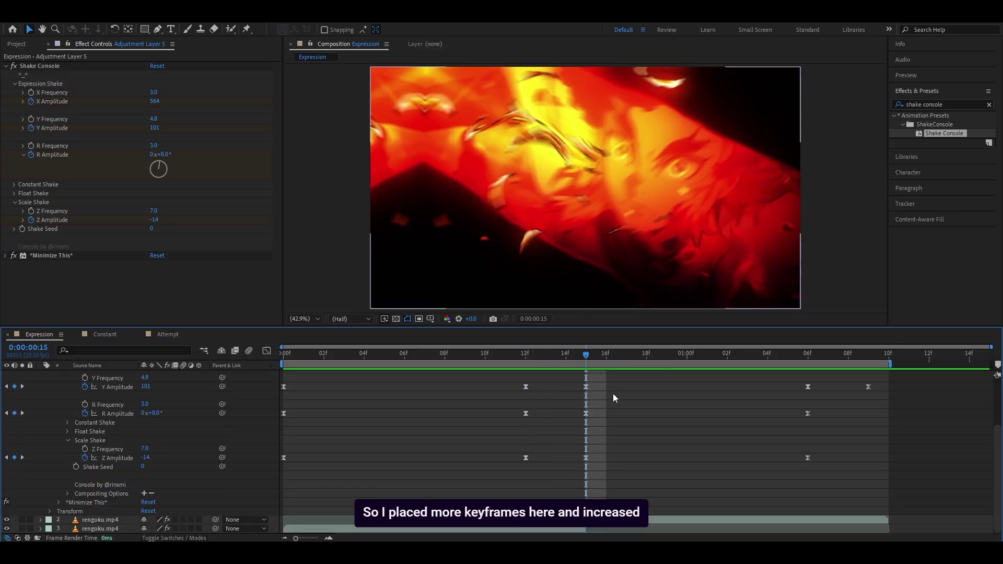
# - Play the Expression composition preview, stop it, and jump to the frame-12 keyframe
pyautogui.scroll(3, 613, 394)
pyautogui.scroll(-2, 601, 439)
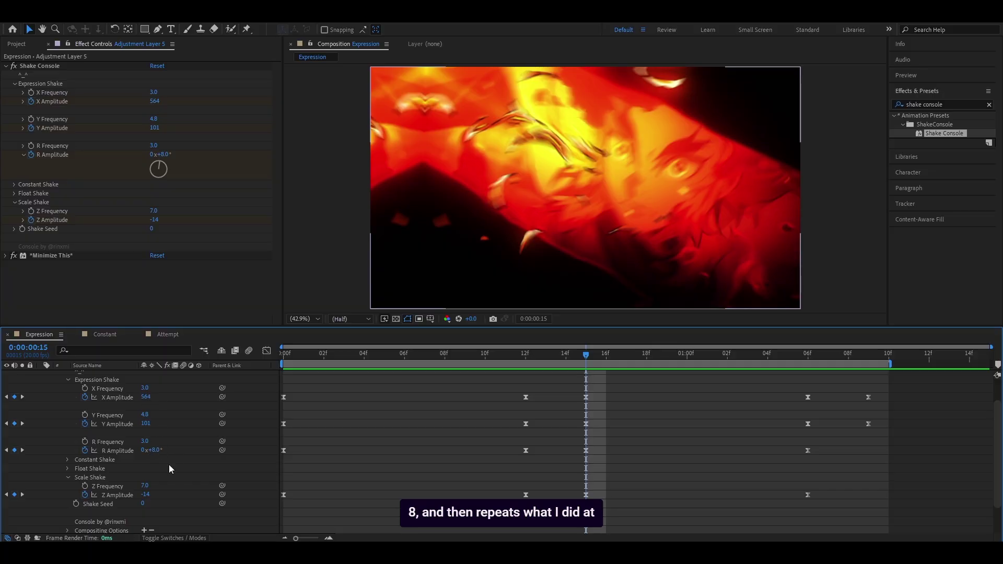
pyautogui.scroll(-2, 168, 465)
pyautogui.moveTo(591, 383); pyautogui.dragTo(869, 384)
pyautogui.press('space')
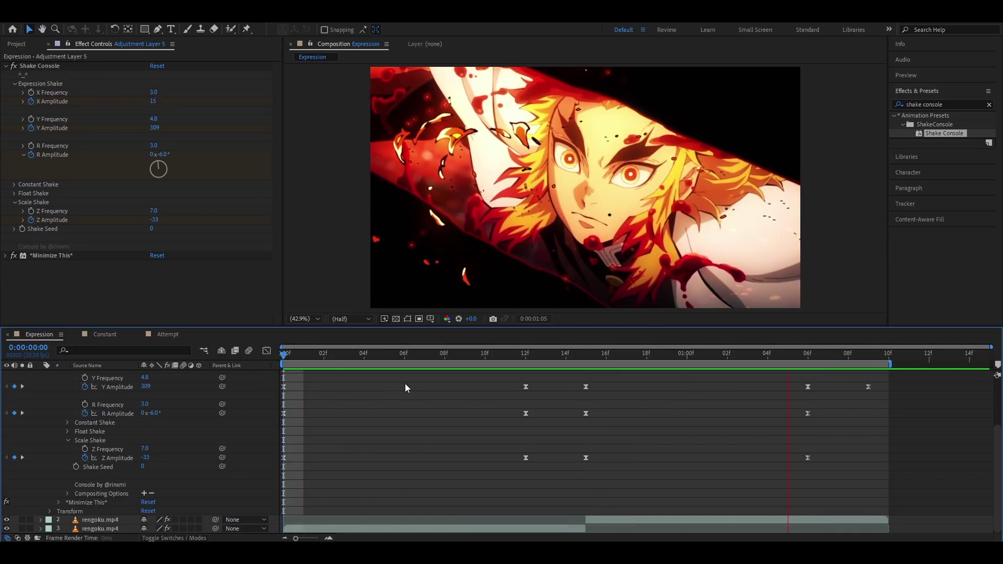
pyautogui.press('space')
pyautogui.scroll(2, 116, 401)
pyautogui.press('k')
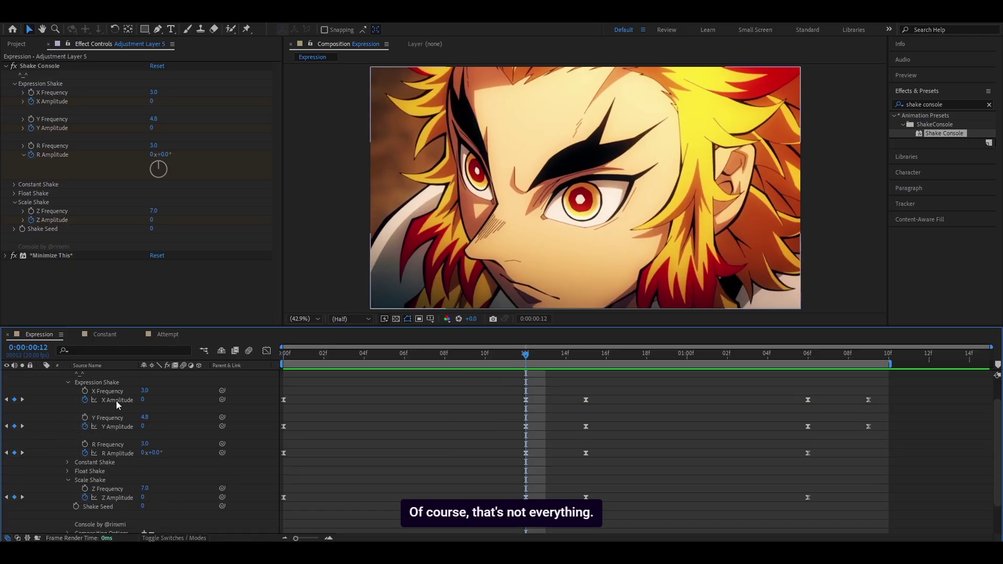
# - Display the X Amplitude curve in the Graph Editor and scrub along its spike near frame 15
pyautogui.click(119, 400)
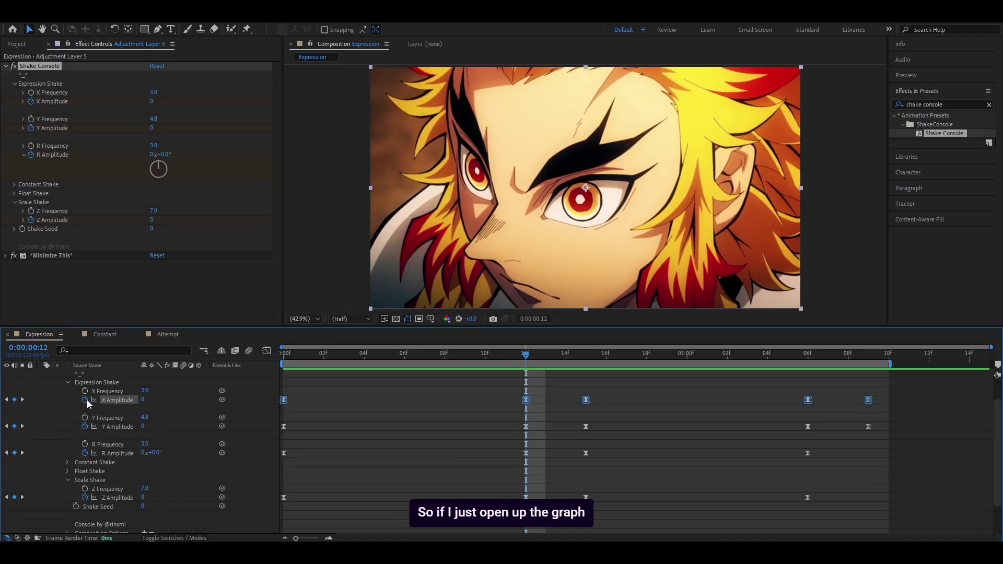
pyautogui.click(267, 351)
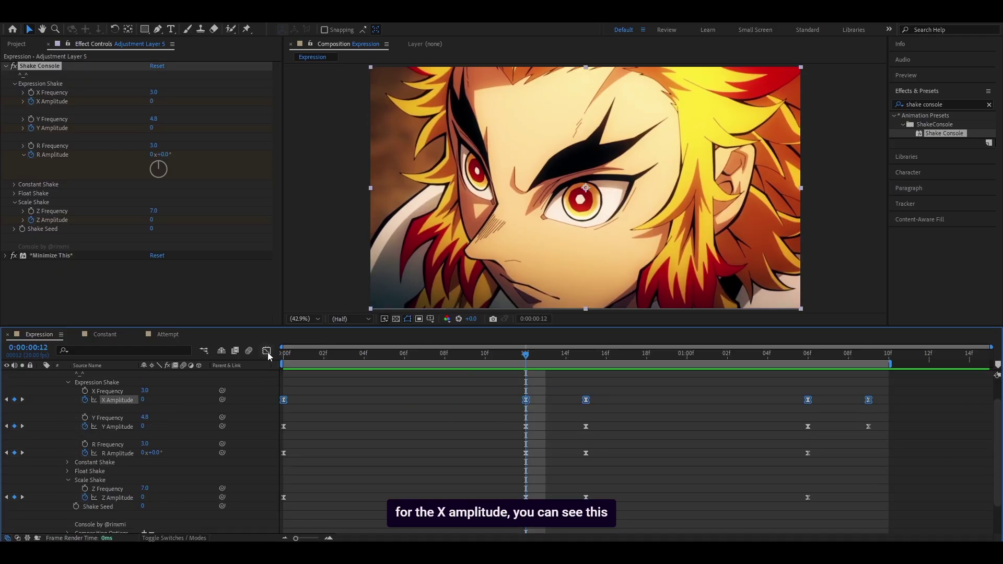
pyautogui.moveTo(320, 355); pyautogui.dragTo(788, 424)
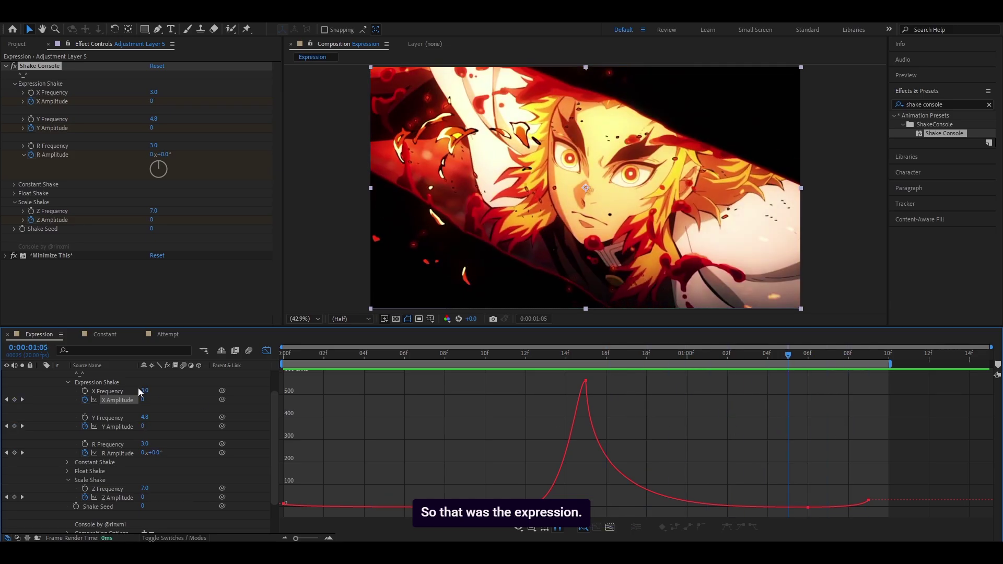
# - Return to keyframe view, open the Constant composition and check its Constant Amplitude keyframes
pyautogui.click(267, 351)
pyautogui.click(108, 336)
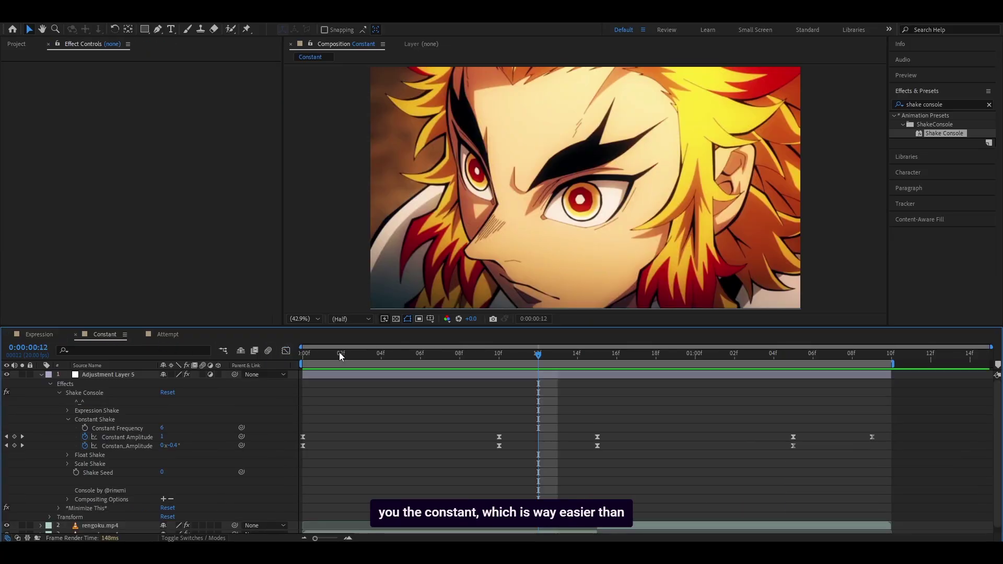
pyautogui.click(306, 355)
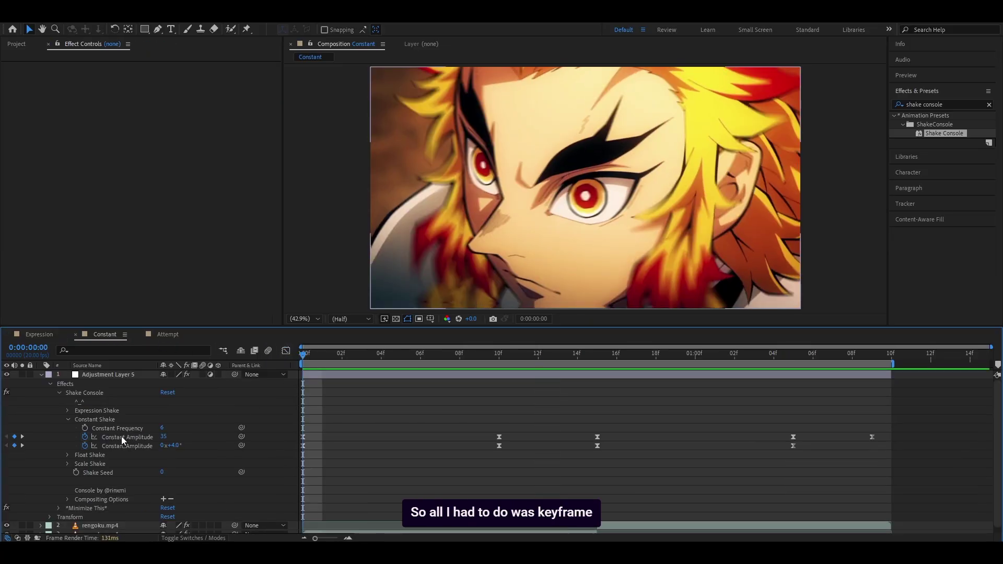
pyautogui.click(121, 437)
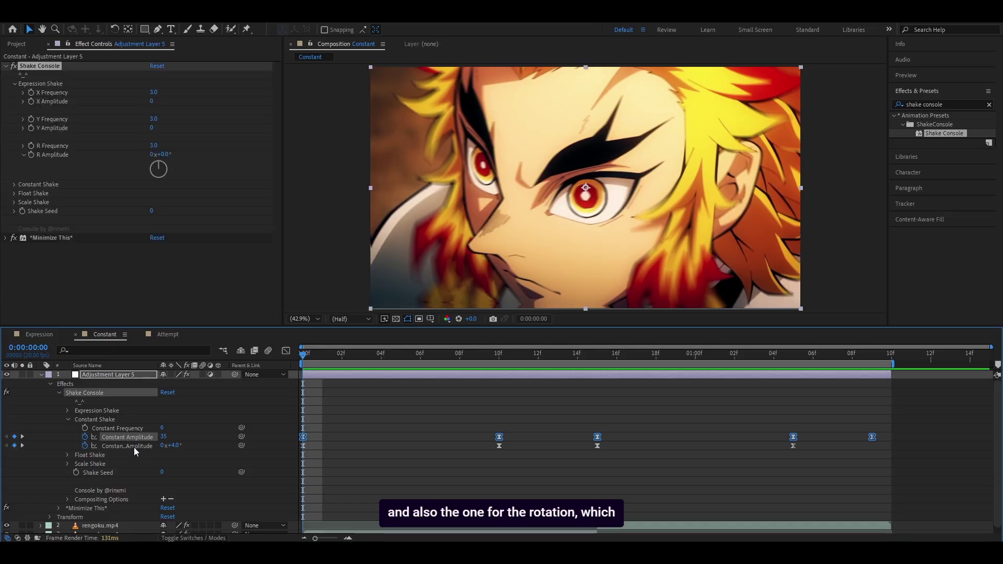
pyautogui.click(141, 446)
pyautogui.click(356, 398)
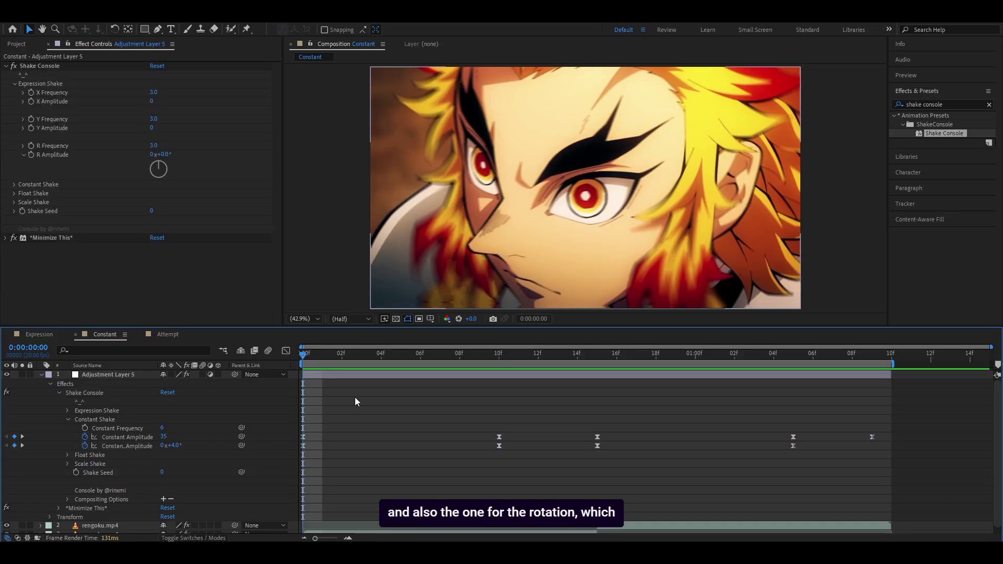
# - Preview the constant shake and scrub its first frames against the amplitude curve
pyautogui.press('space')
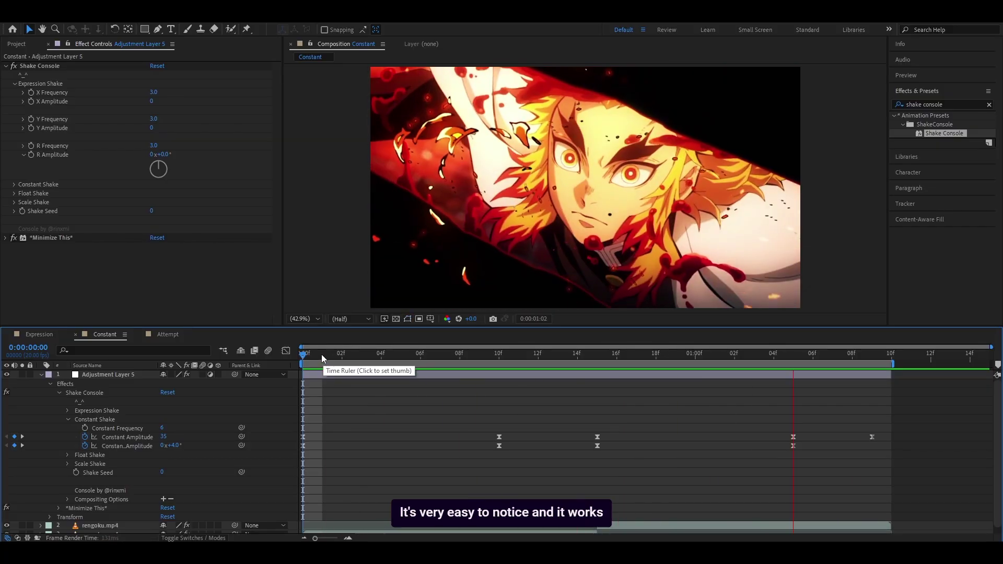
pyautogui.moveTo(322, 354); pyautogui.dragTo(769, 383)
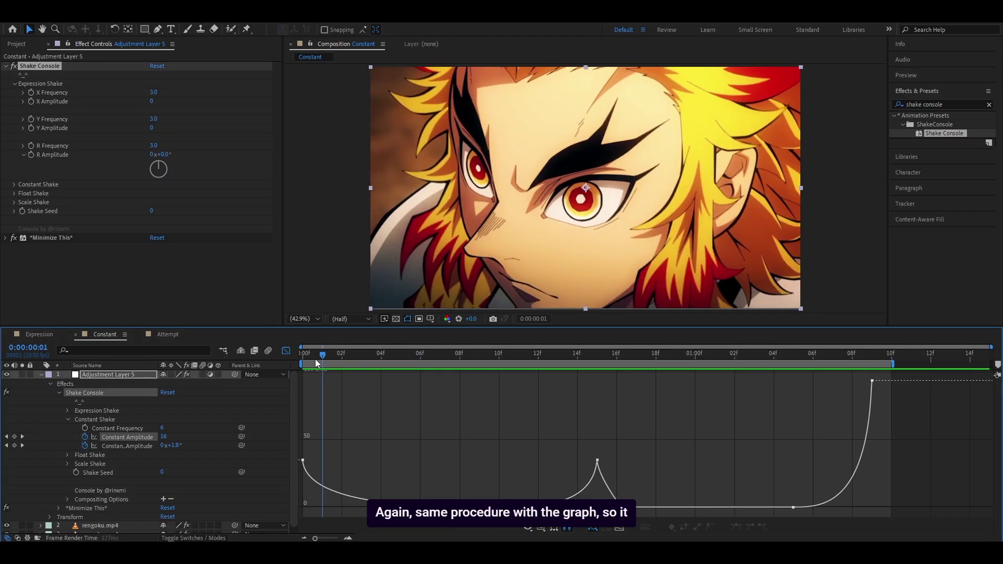
pyautogui.moveTo(305, 364)
pyautogui.mouseDown()
pyautogui.moveTo(621, 413)
pyautogui.moveTo(879, 429)
pyautogui.moveTo(405, 410)
pyautogui.moveTo(289, 353)
pyautogui.mouseUp()
pyautogui.click(286, 352)
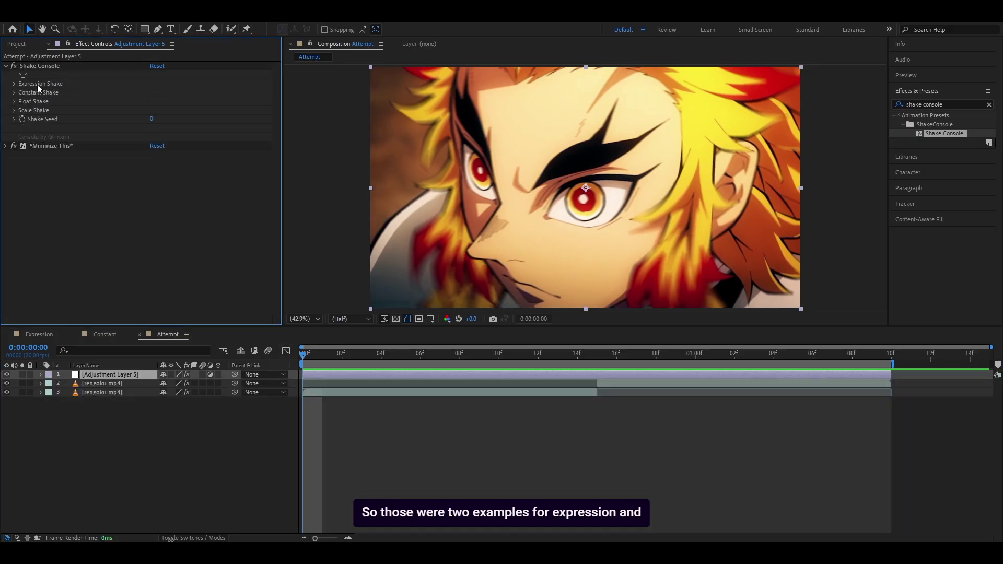
# - Expand Float Shake and preview Float Amplitude values of 2, then 75
pyautogui.click(14, 101)
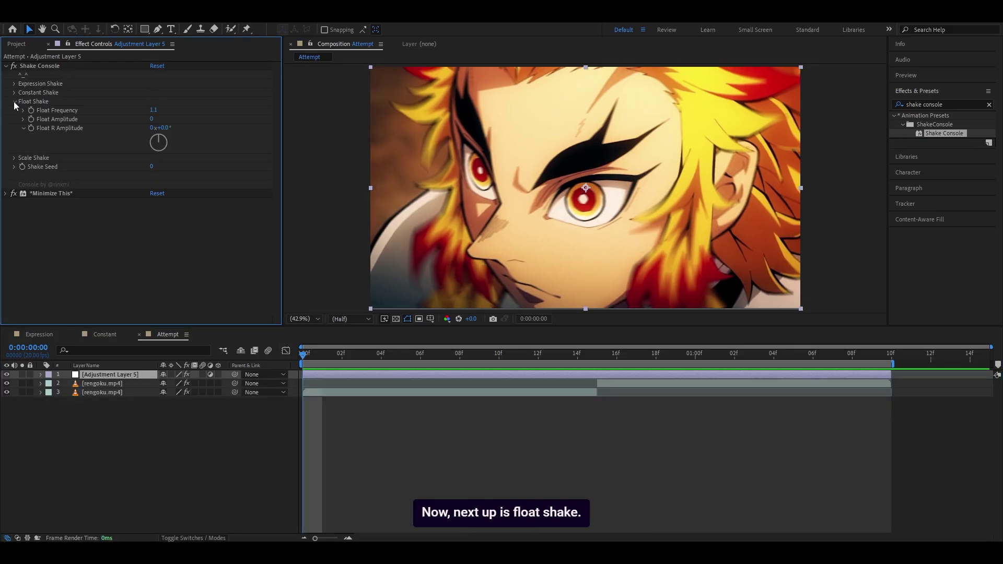
pyautogui.click(152, 119)
pyautogui.write('2')
pyautogui.press('Return')
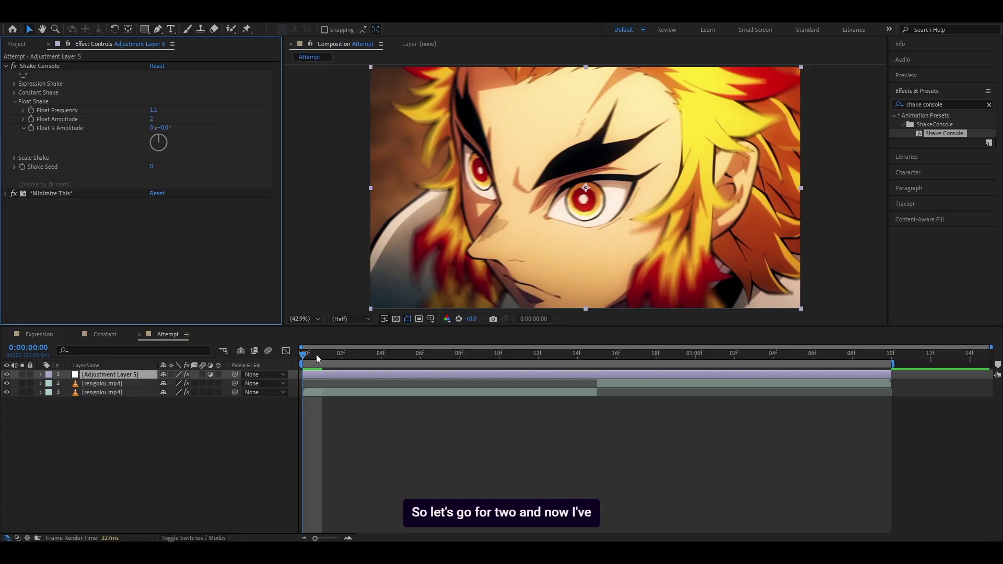
pyautogui.click(314, 353)
pyautogui.press('space')
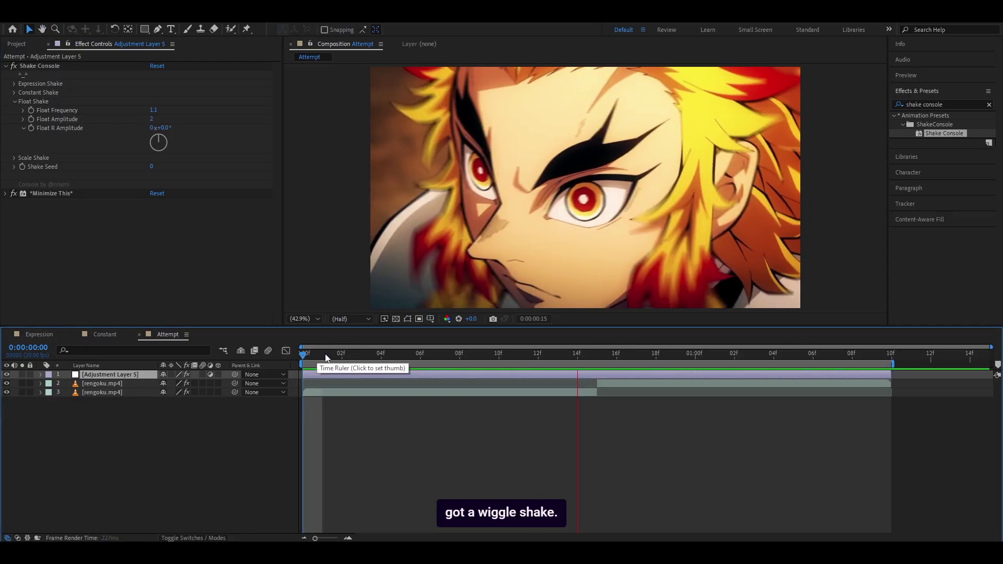
pyautogui.press('space')
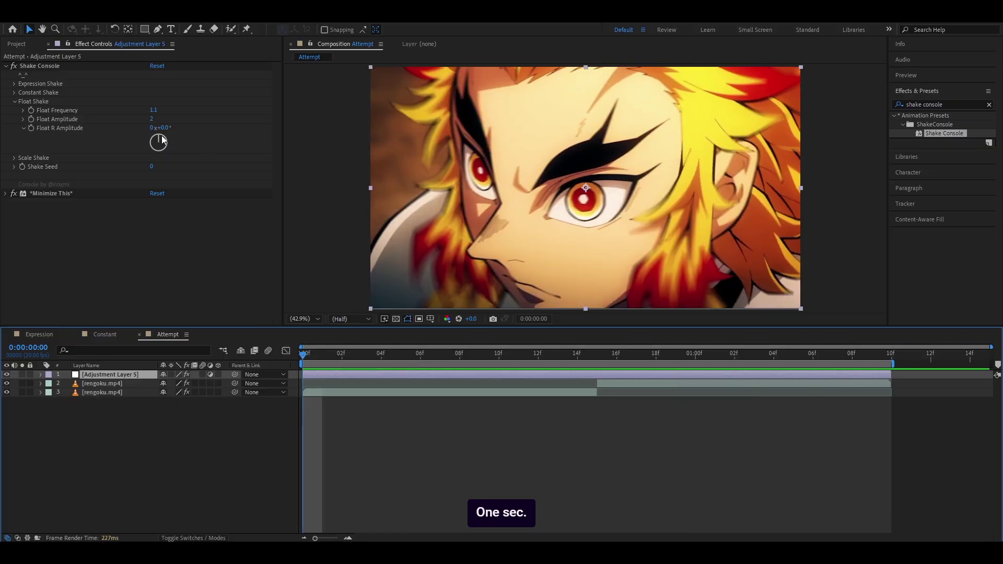
pyautogui.click(152, 119)
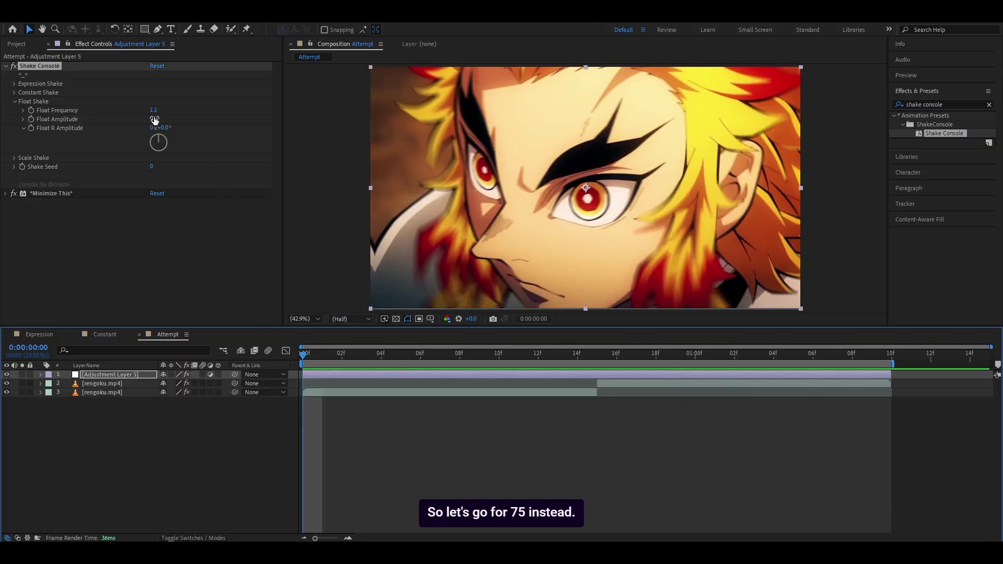
pyautogui.click(152, 119)
pyautogui.write('75')
pyautogui.press('Return')
pyautogui.click(293, 359)
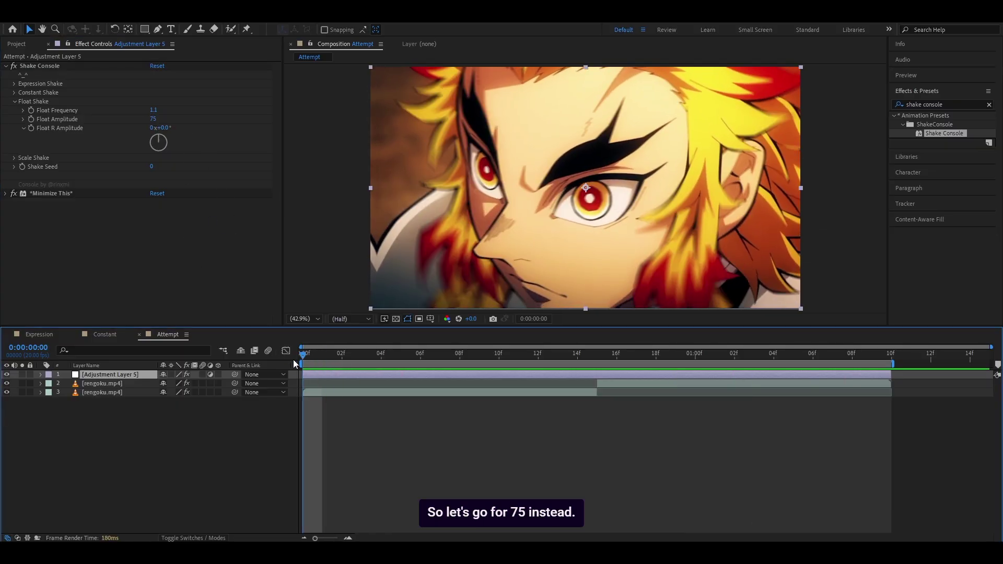
pyautogui.press('space')
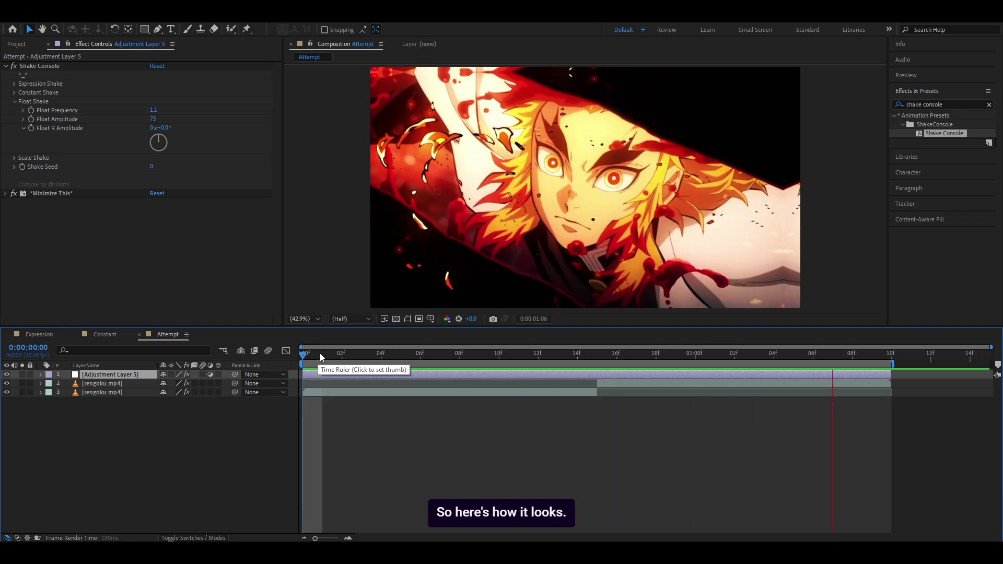
# - Set Float Frequency to 2.0 and Float Amplitude to 40, previewing the result
pyautogui.click(155, 110)
pyautogui.write('2')
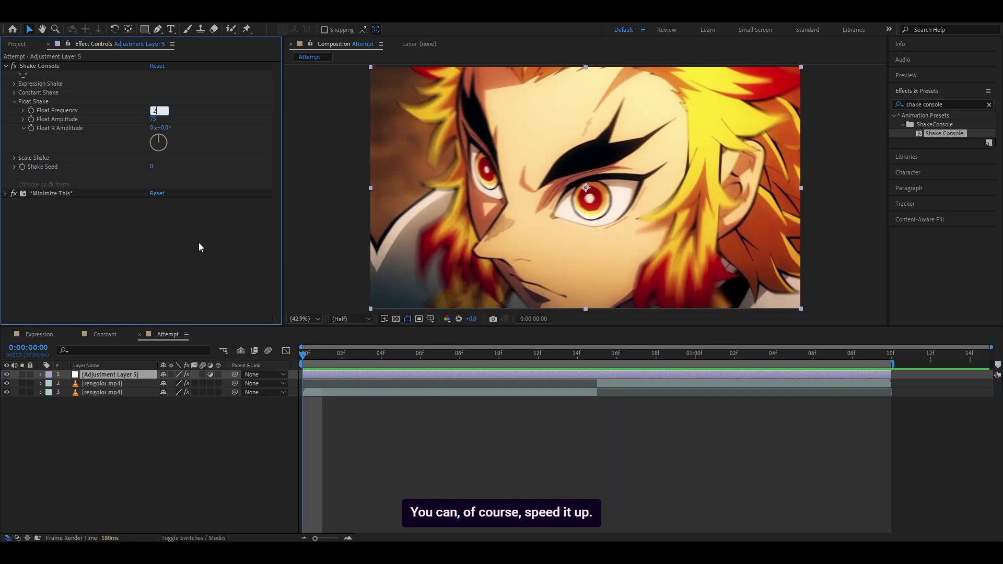
pyautogui.press('Return')
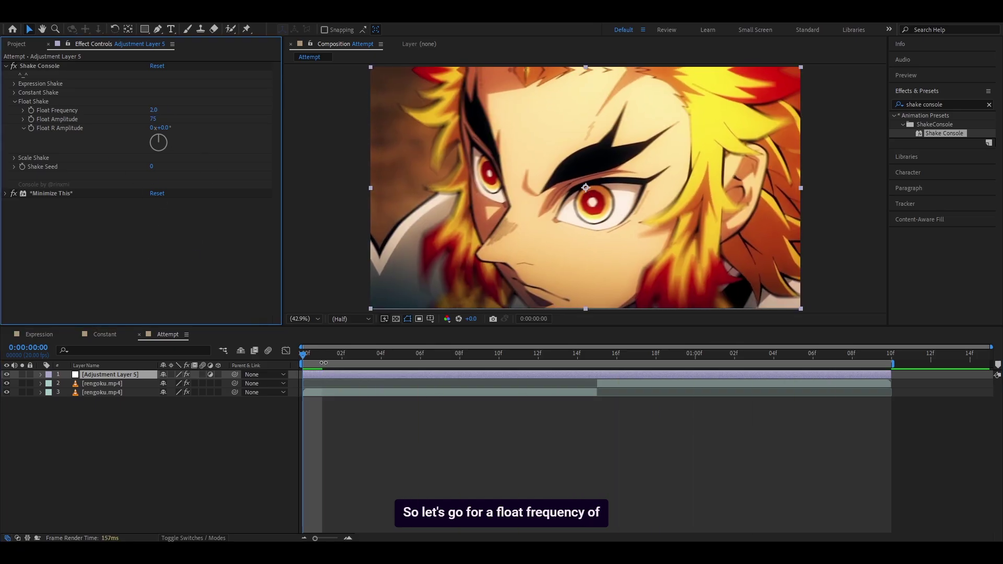
pyautogui.press('space')
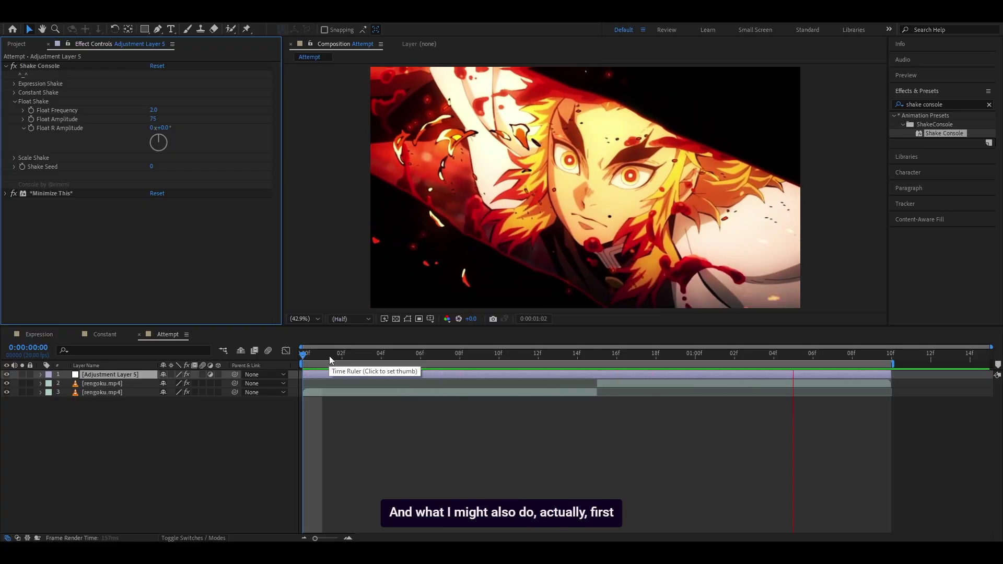
pyautogui.press('space')
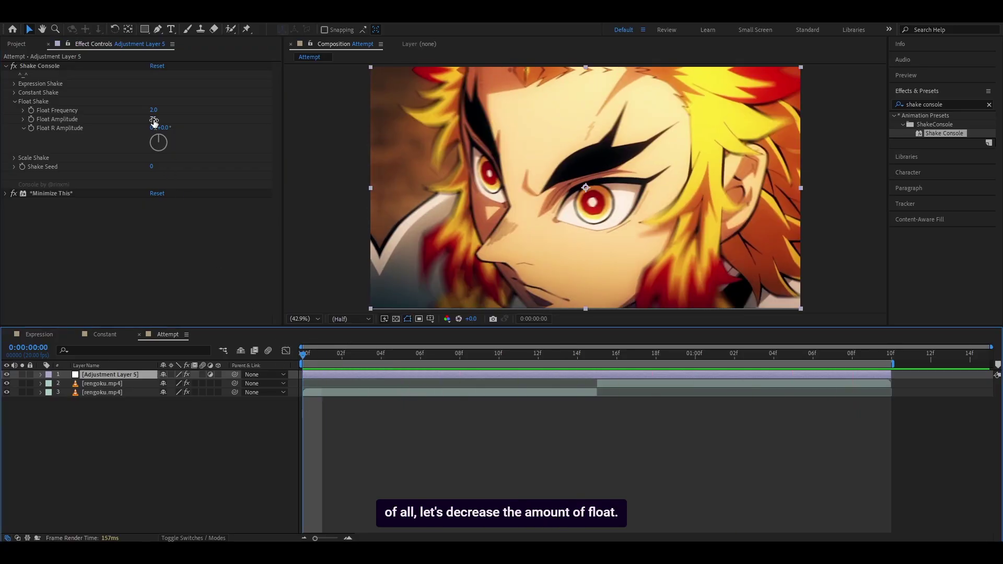
pyautogui.click(155, 120)
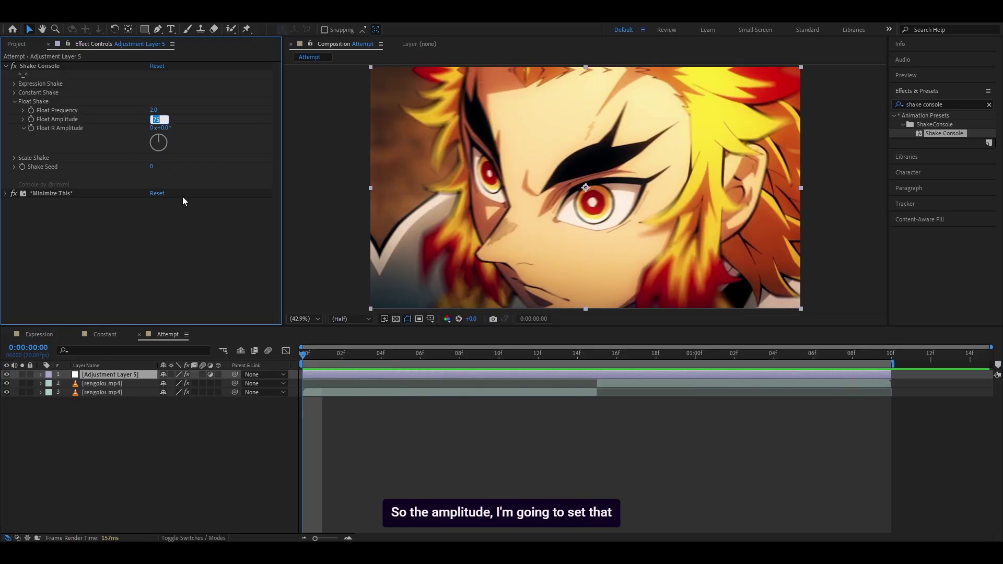
pyautogui.press('Return')
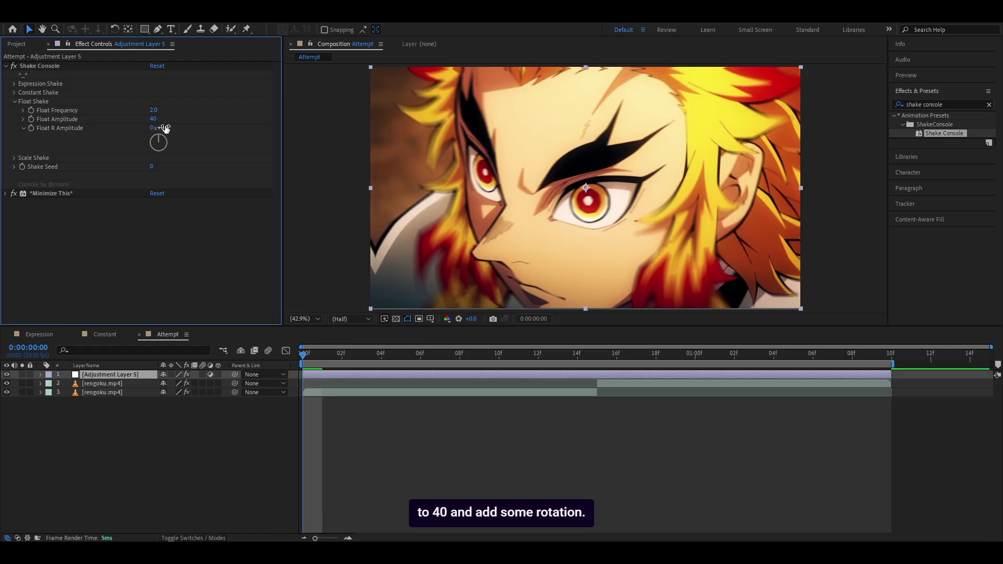
# - Try 0.5° Float R Amplitude, then settle on 2° and preview the final float shake
pyautogui.click(165, 128)
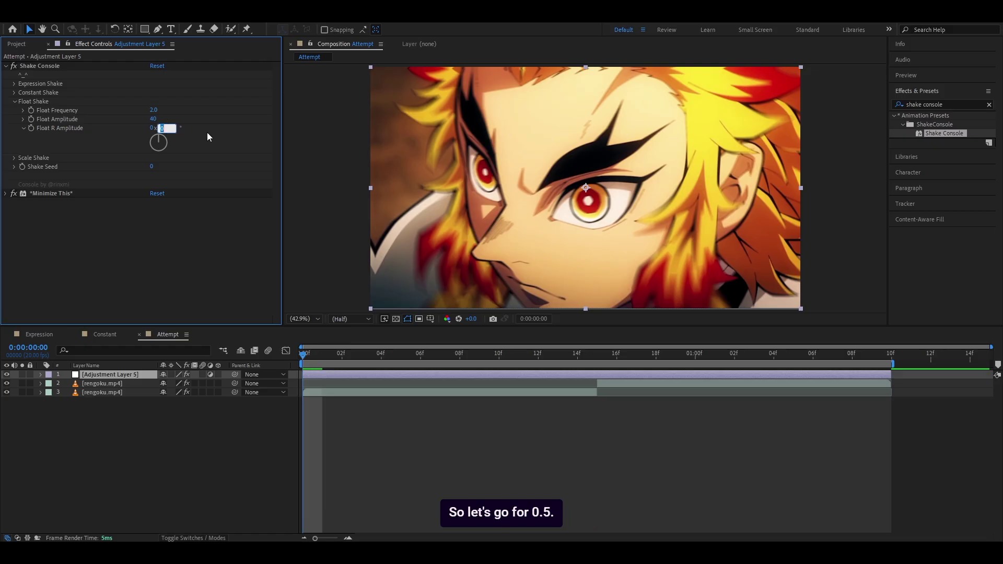
pyautogui.write('0.5')
pyautogui.press('Return')
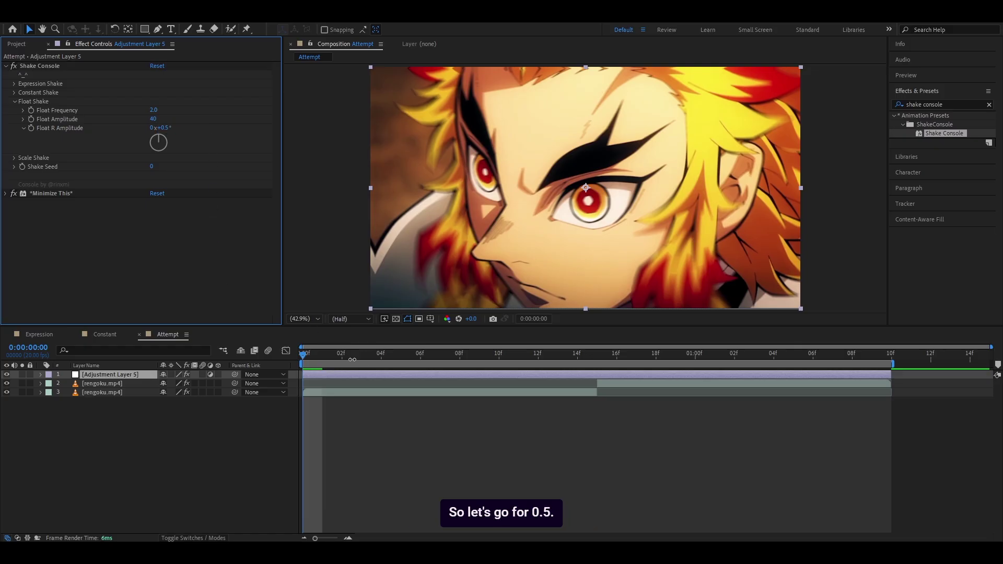
pyautogui.press('space')
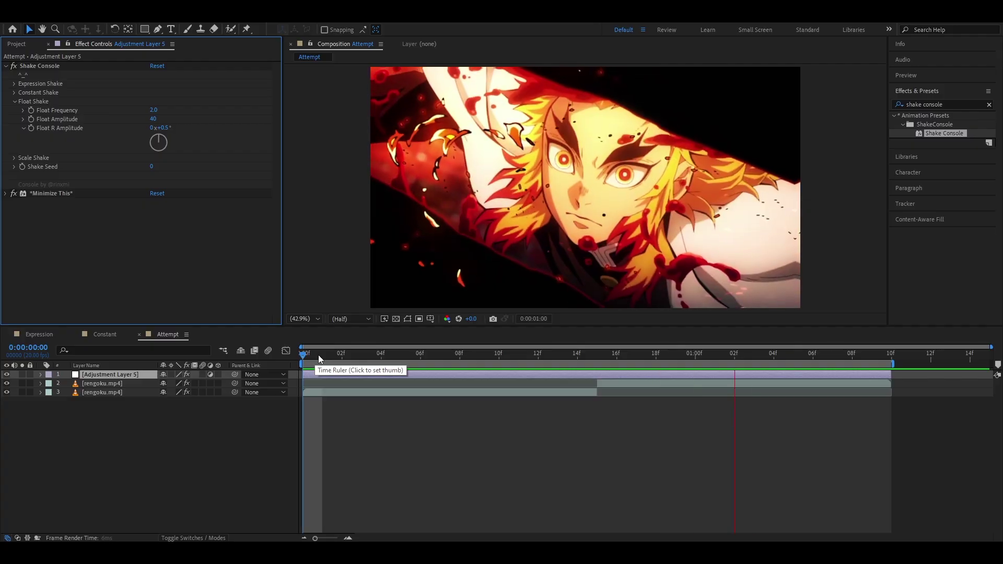
pyautogui.press('space')
pyautogui.click(165, 128)
pyautogui.write('2')
pyautogui.press('Return')
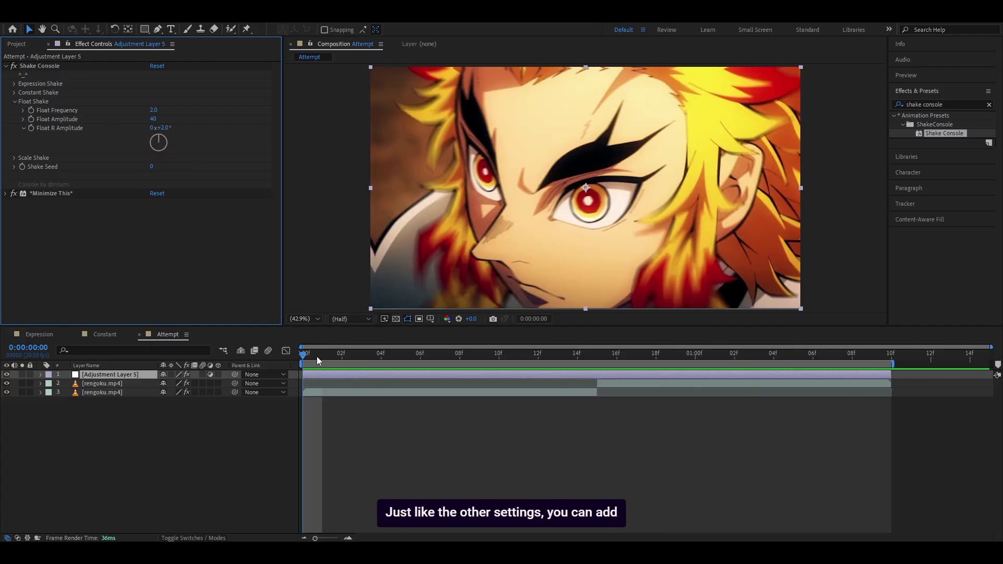
pyautogui.press('space')
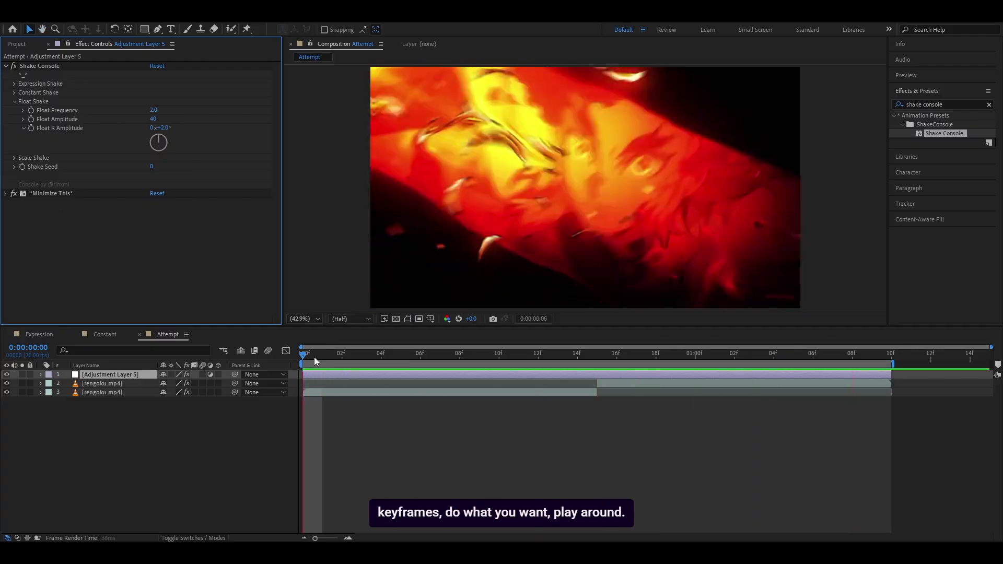
# - Expand Scale Shake, set Z Amplitude to -20, and preview the scale shake
pyautogui.press('space')
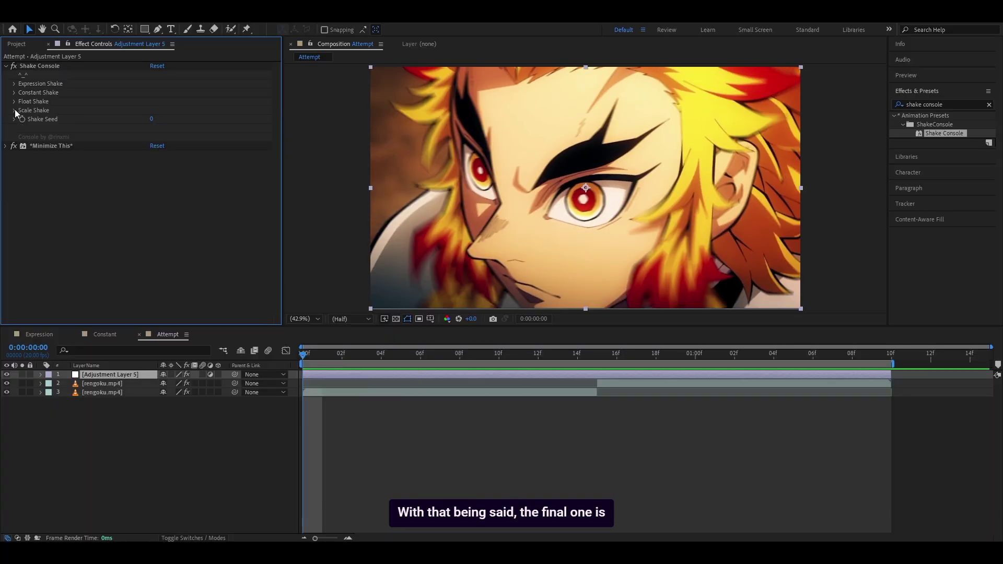
pyautogui.click(14, 110)
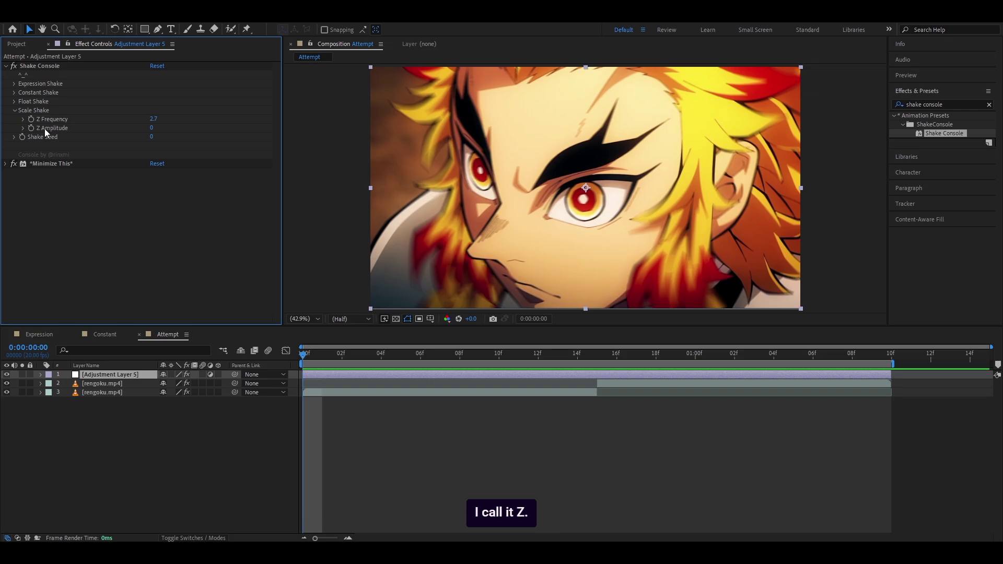
pyautogui.moveTo(150, 131); pyautogui.dragTo(47, 134)
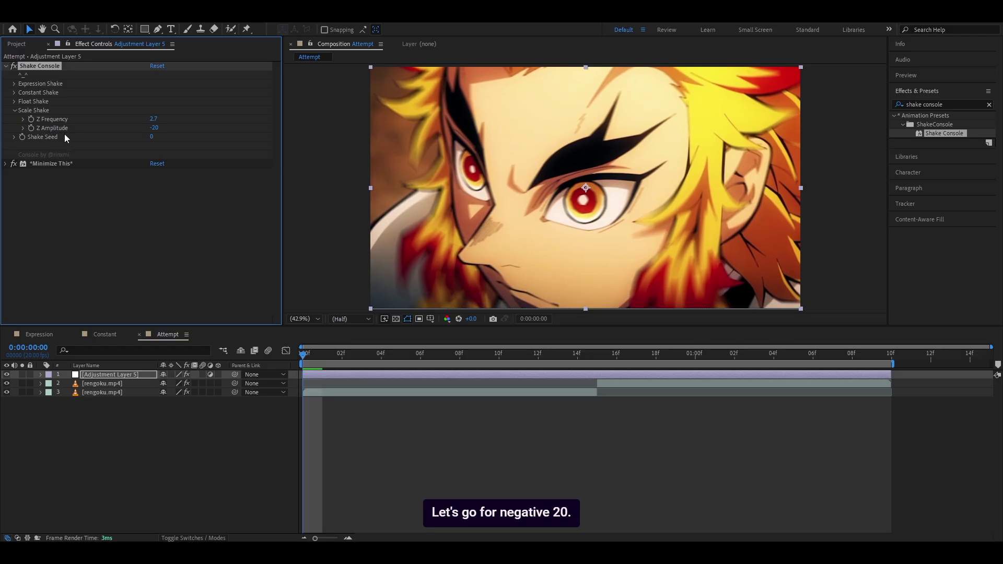
pyautogui.click(135, 224)
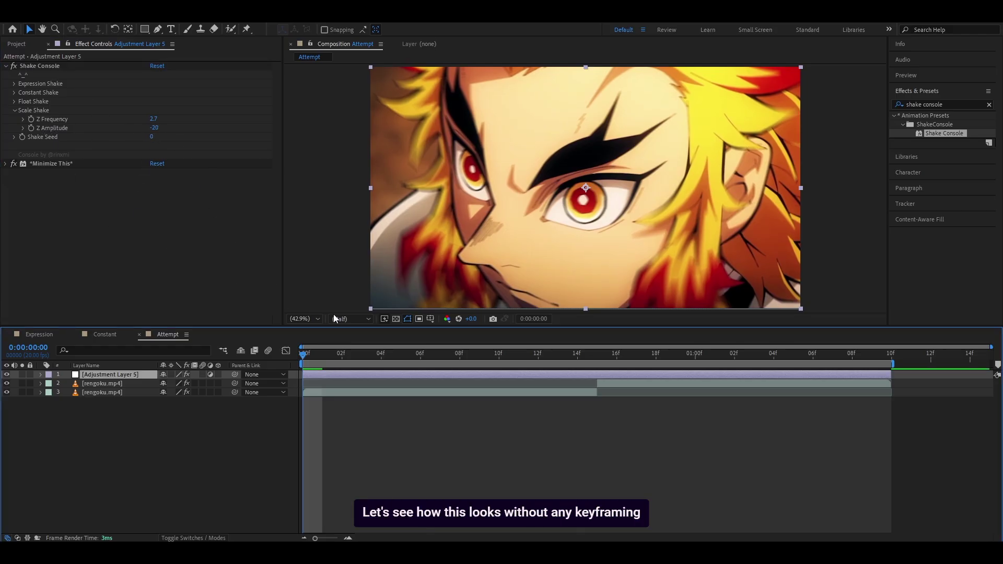
pyautogui.press('space')
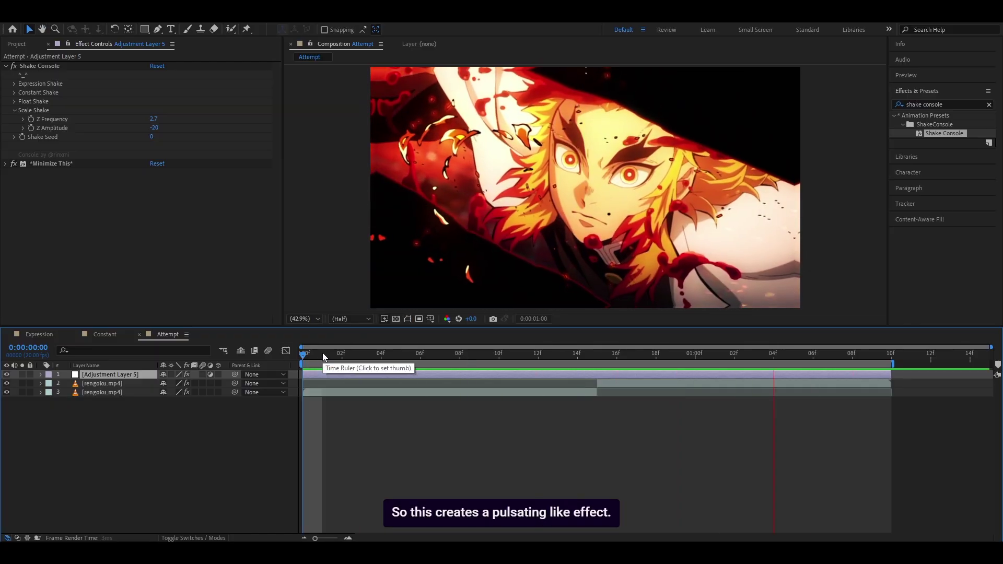
pyautogui.press('space')
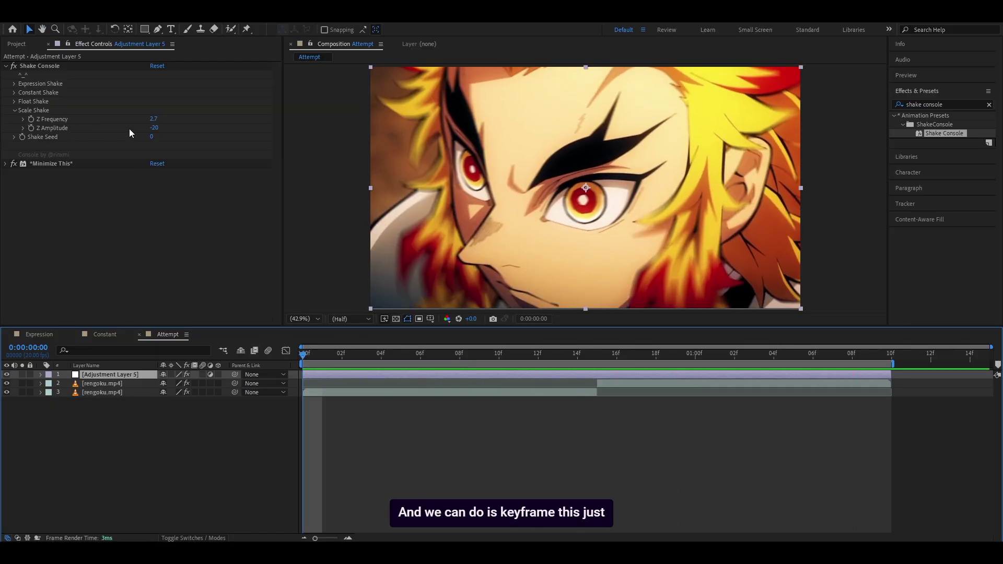
# - Change Z Frequency to 4 and preview the faster pulse
pyautogui.moveTo(156, 120); pyautogui.dragTo(155, 123)
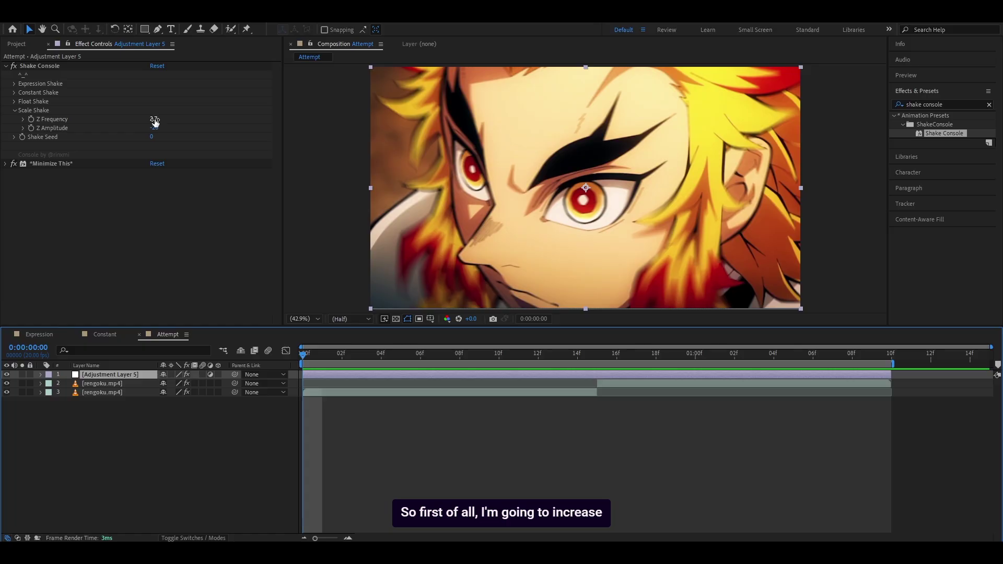
pyautogui.click(154, 120)
pyautogui.write('4')
pyautogui.press('Return')
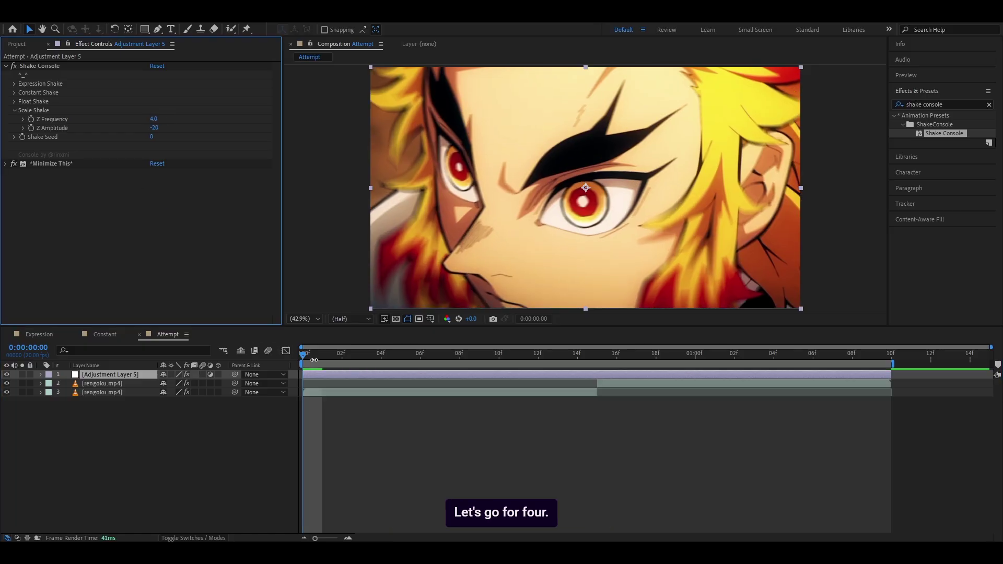
pyautogui.press('space')
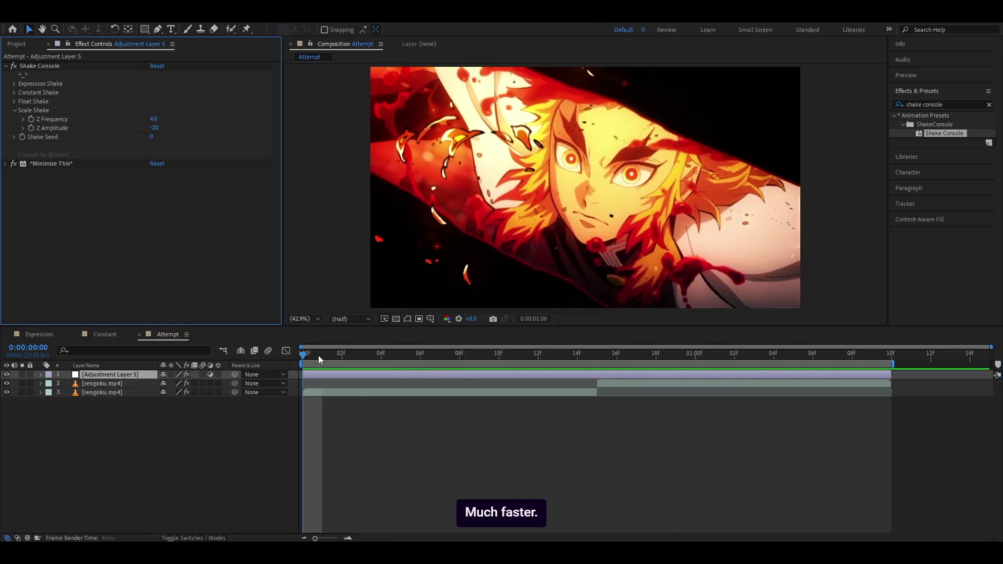
pyautogui.press('space')
# - Keyframe Z Amplitude at -30 on frame 0 and 0 on frame 12
pyautogui.click(156, 128)
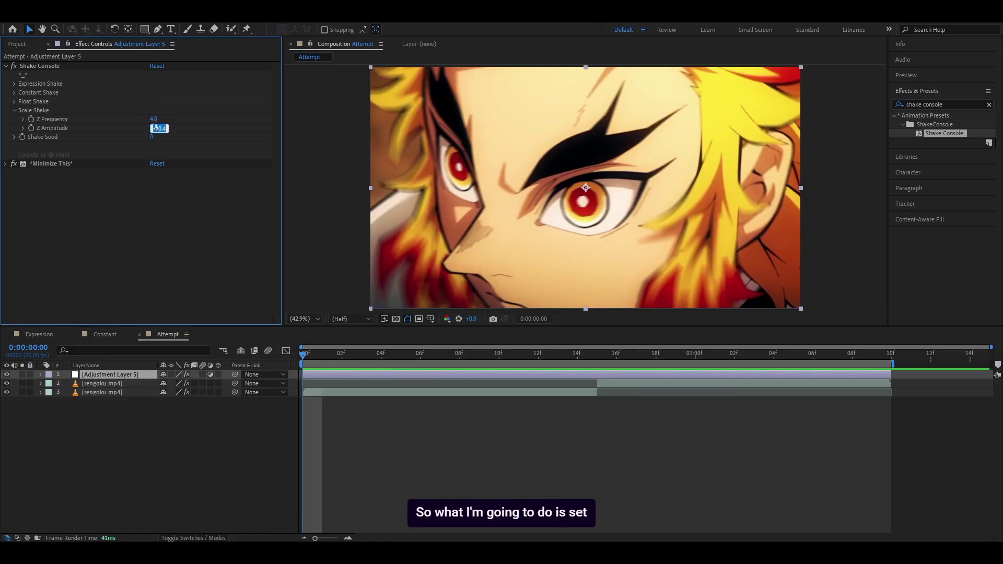
pyautogui.write('-30')
pyautogui.press('Return')
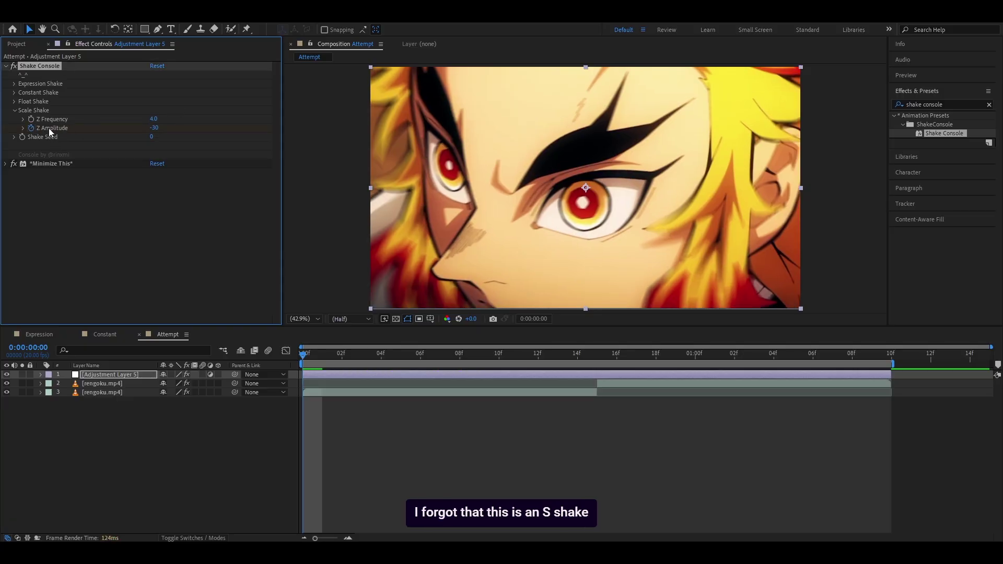
pyautogui.press('u')
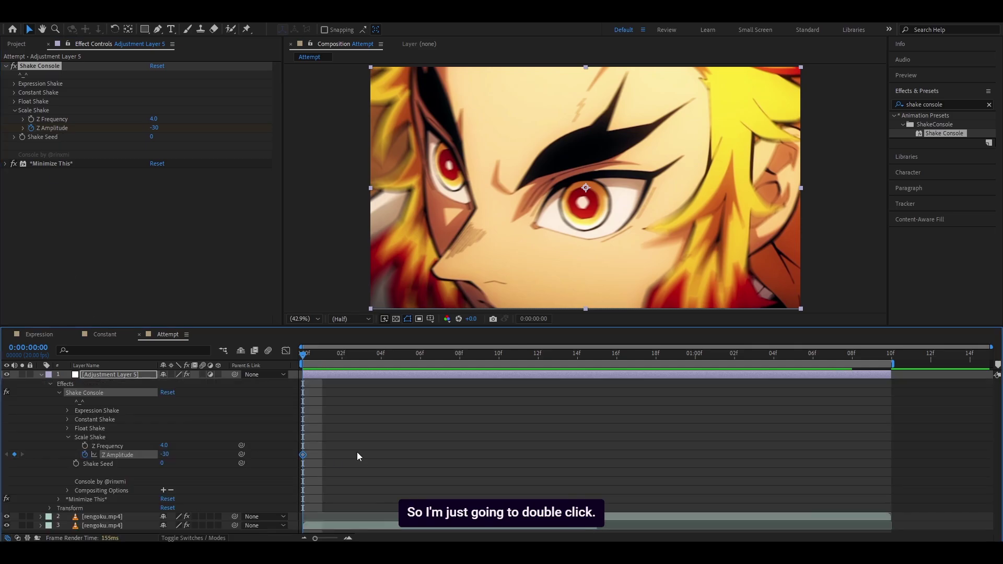
pyautogui.moveTo(316, 357); pyautogui.dragTo(540, 373)
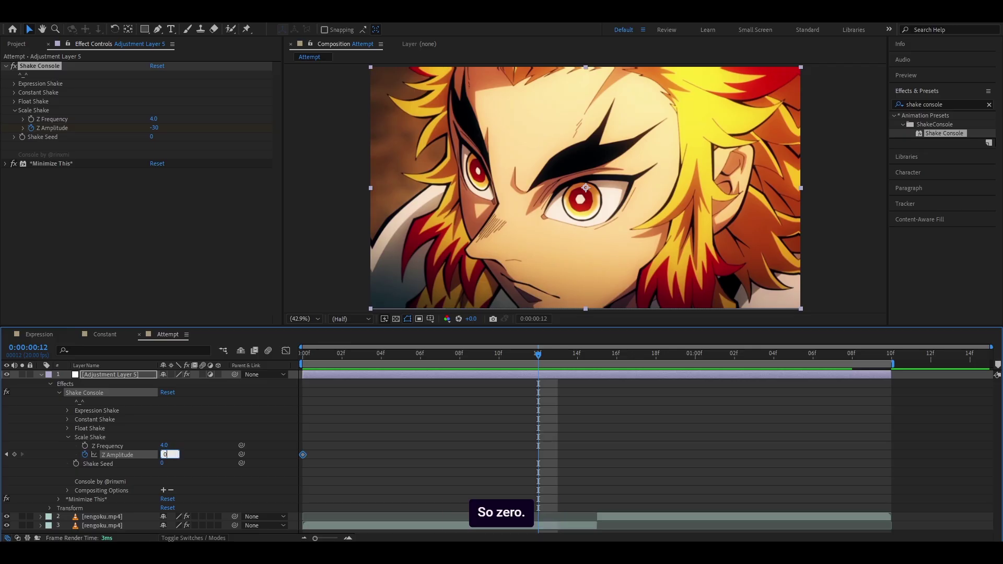
pyautogui.click(222, 464)
# - Easy-ease both Z Amplitude keyframes, steepen the curve's drop, and preview the decaying shake
pyautogui.moveTo(555, 452); pyautogui.dragTo(297, 458)
pyautogui.press('F9')
pyautogui.click(285, 351)
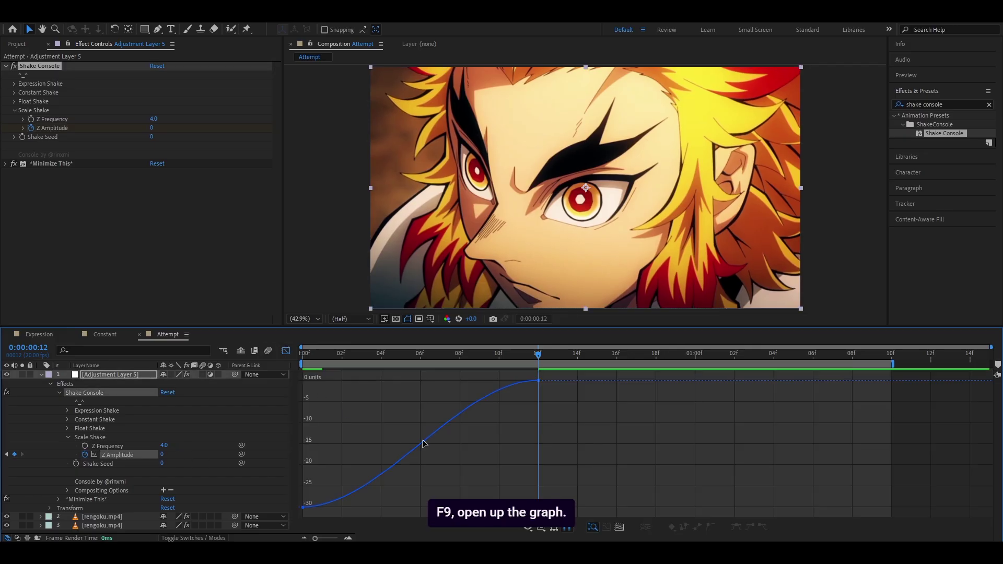
pyautogui.click(424, 443)
pyautogui.moveTo(307, 398); pyautogui.dragTo(308, 381)
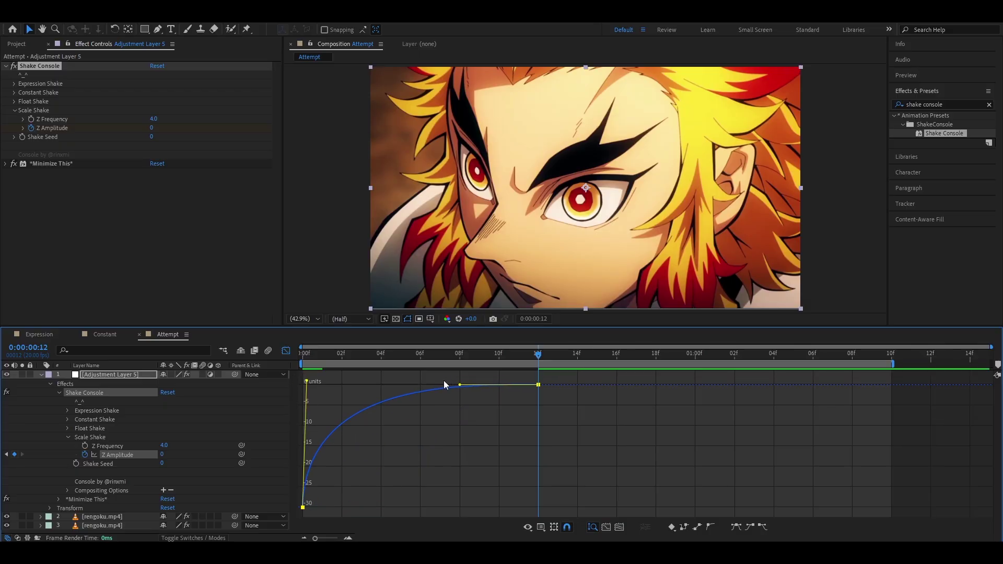
pyautogui.click(286, 351)
pyautogui.moveTo(538, 355); pyautogui.dragTo(312, 347)
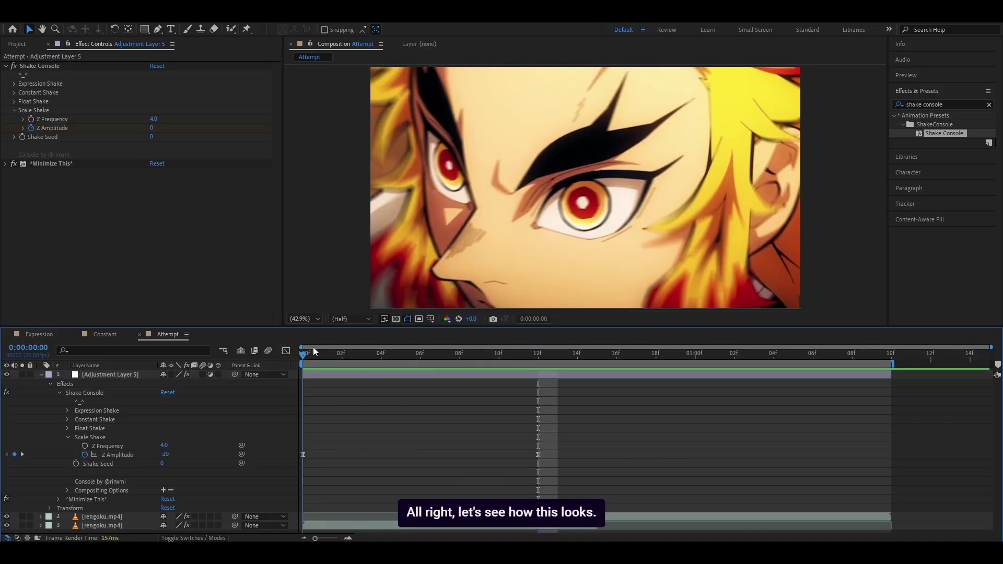
pyautogui.press('space')
pyautogui.press('space')
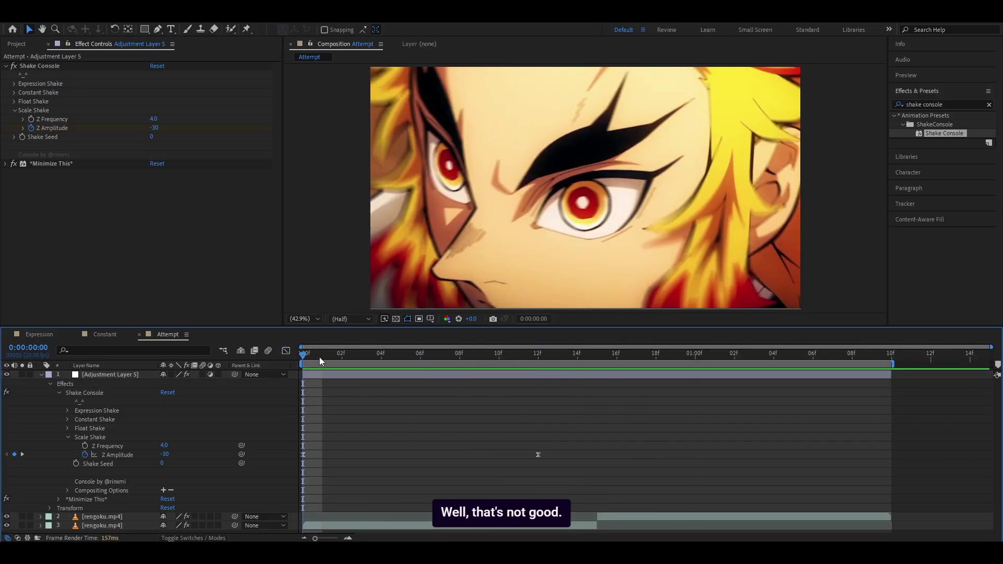
# - Raise the scale shake's Z Frequency to 7 and preview the faster shake
pyautogui.click(322, 353)
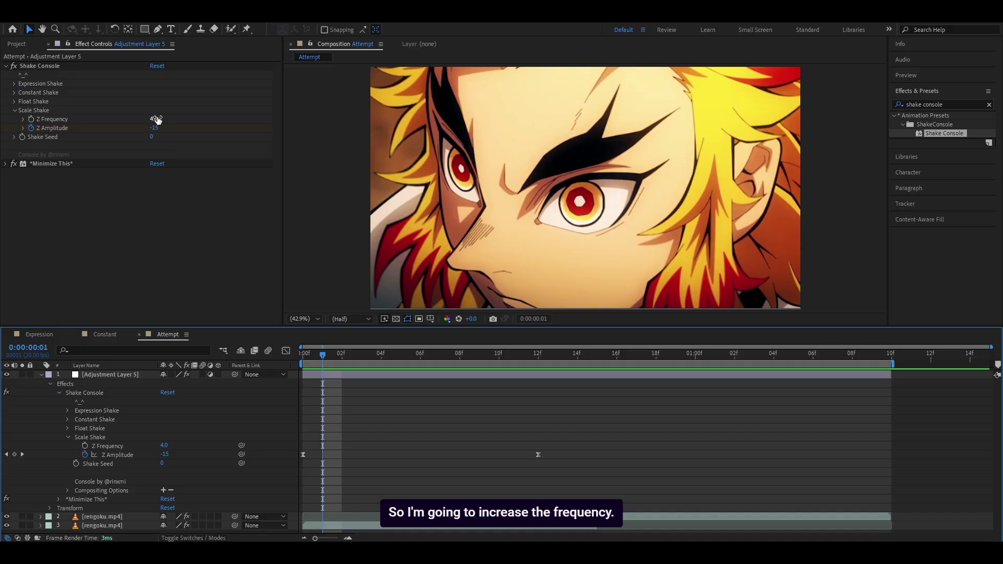
pyautogui.click(155, 119)
pyautogui.write('7')
pyautogui.press('Return')
pyautogui.press('Home')
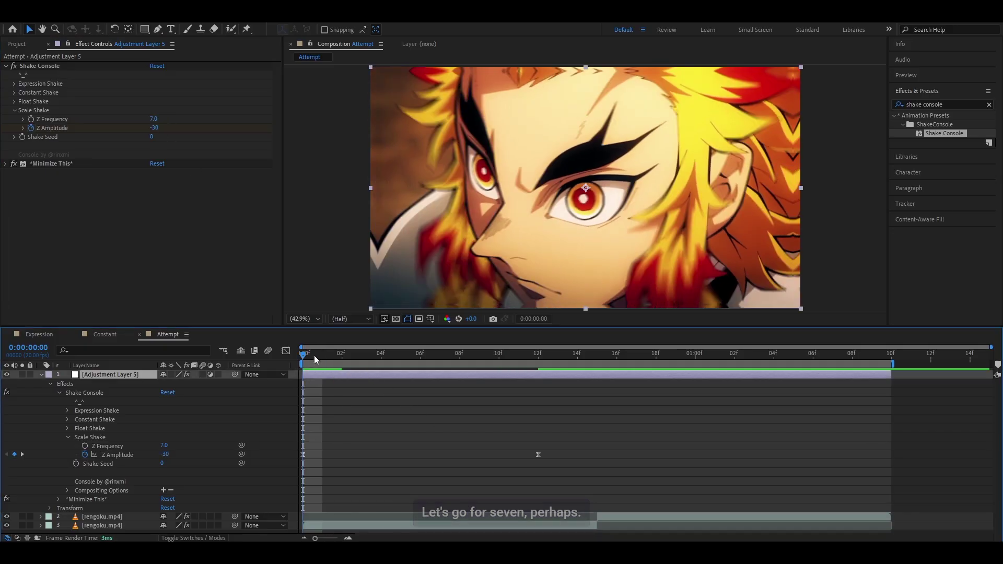
pyautogui.press('space')
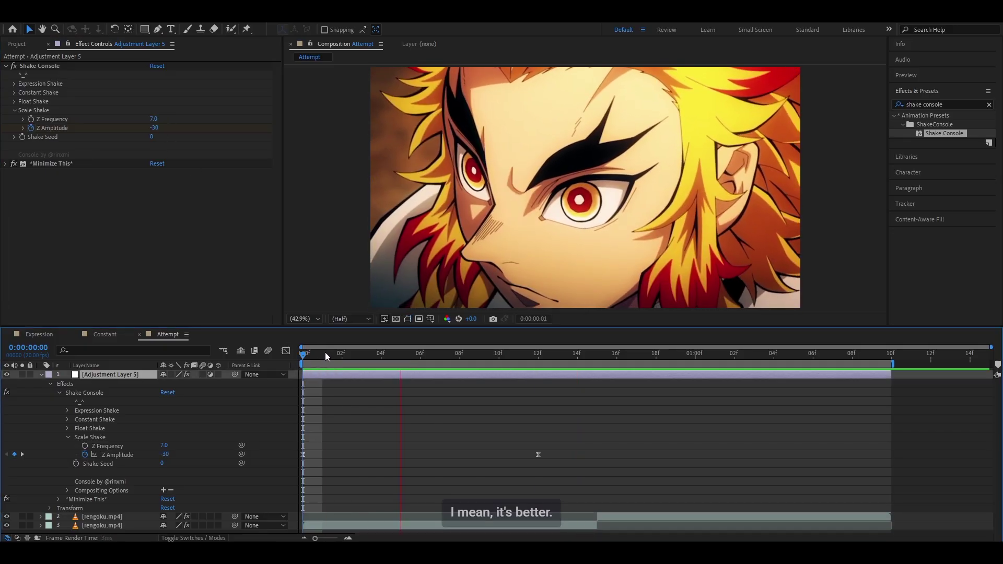
pyautogui.press('space')
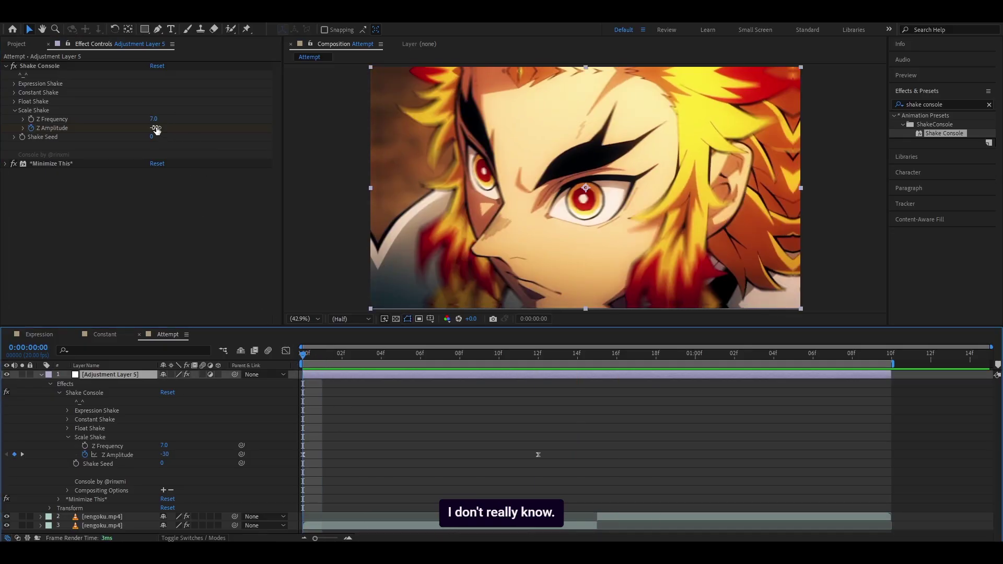
# - Deepen the starting Z Amplitude keyframe to -67, check its curve in the Graph Editor, and preview
pyautogui.moveTo(156, 130); pyautogui.dragTo(137, 130)
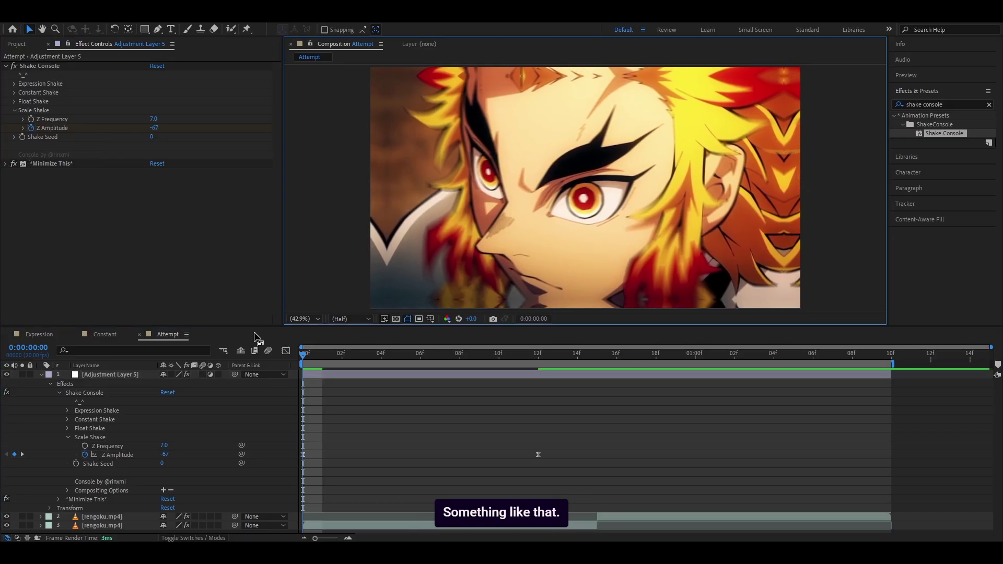
pyautogui.click(286, 350)
pyautogui.click(359, 444)
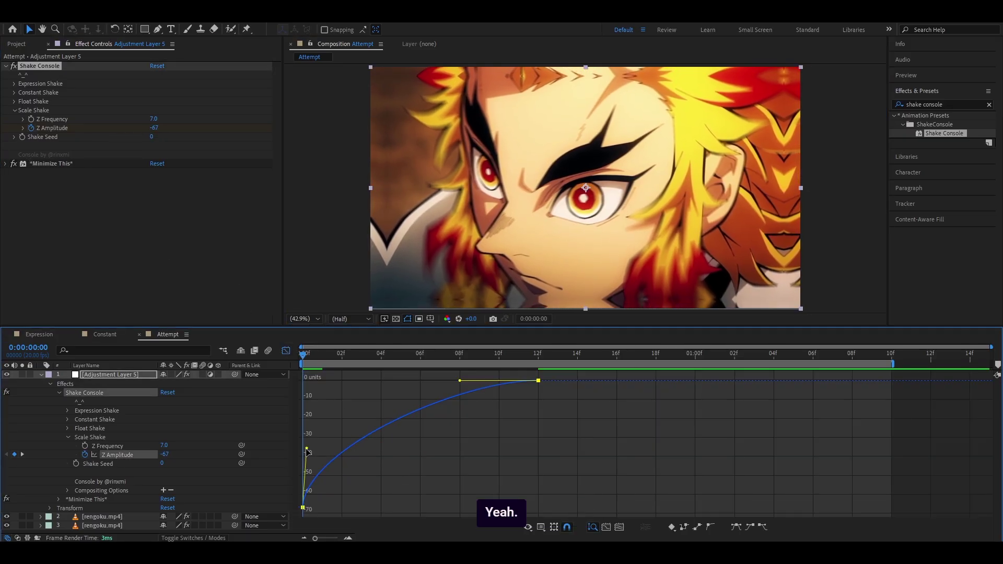
pyautogui.click(286, 350)
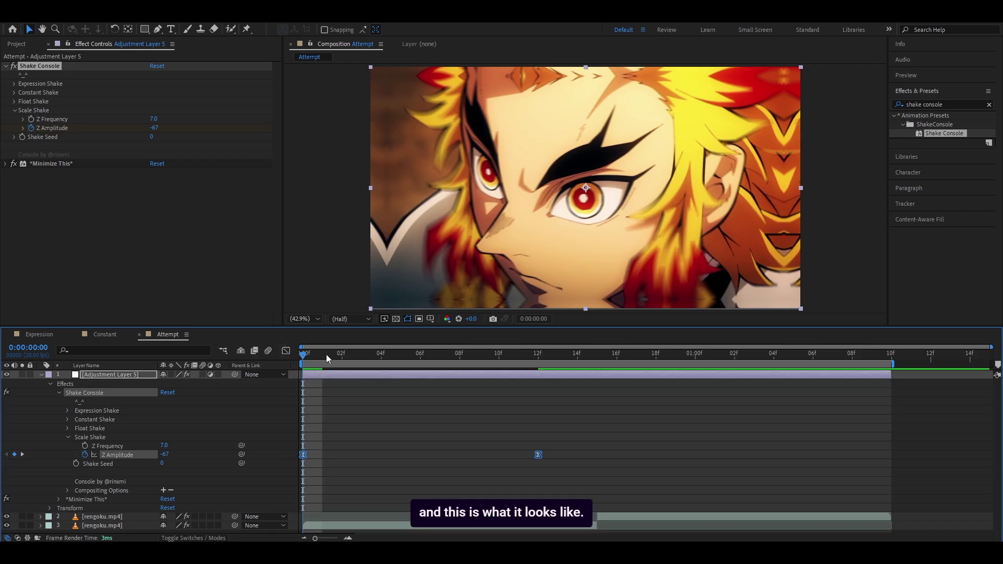
pyautogui.press('space')
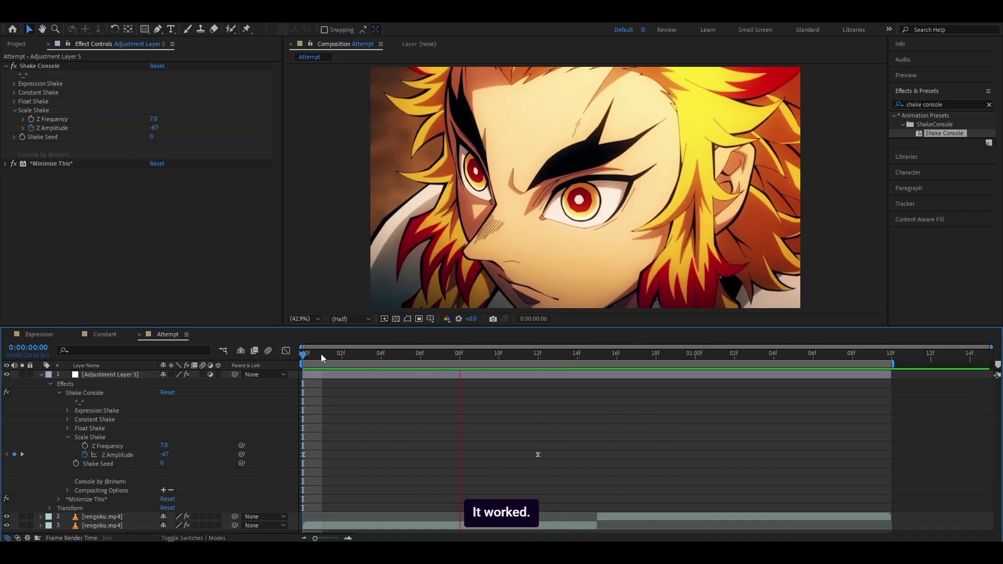
pyautogui.hotkey('ctrl', 'shift', 'a')
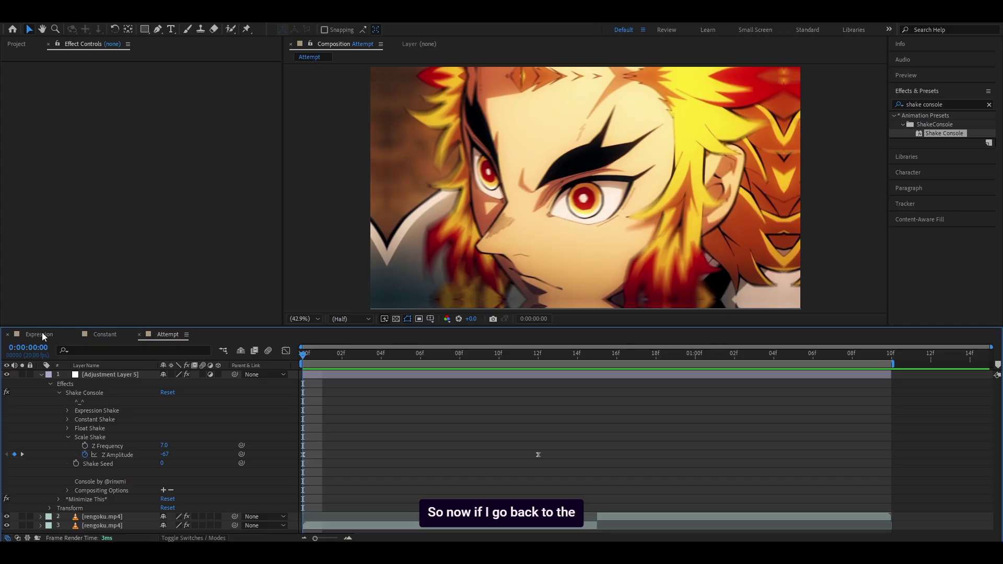
# - Switch to the Expression composition and preview its keyframed Z Amplitude shake around frame 6
pyautogui.click(42, 334)
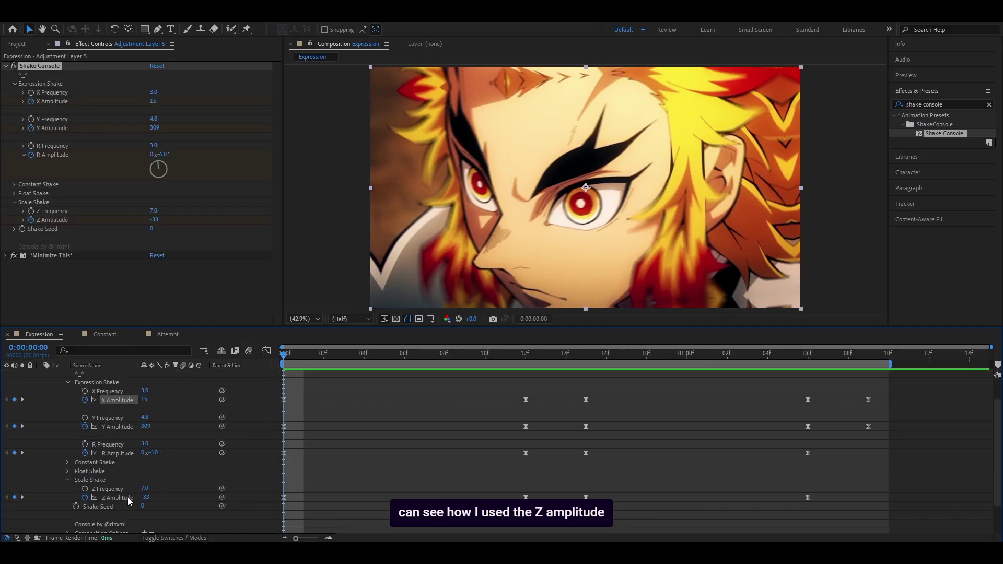
pyautogui.moveTo(290, 354)
pyautogui.mouseDown()
pyautogui.moveTo(490, 354)
pyautogui.moveTo(285, 355)
pyautogui.mouseUp()
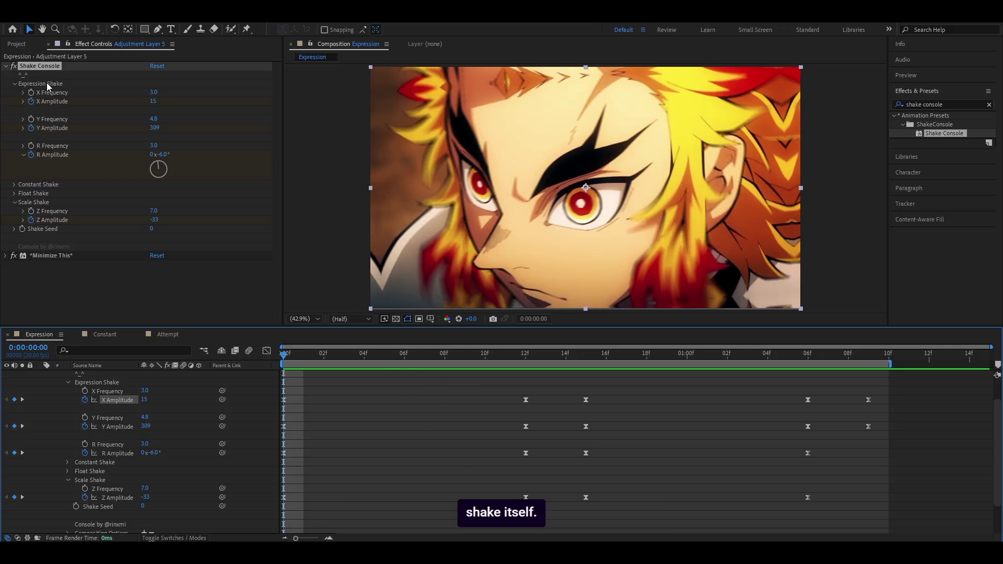
pyautogui.click(379, 424)
pyautogui.press('space')
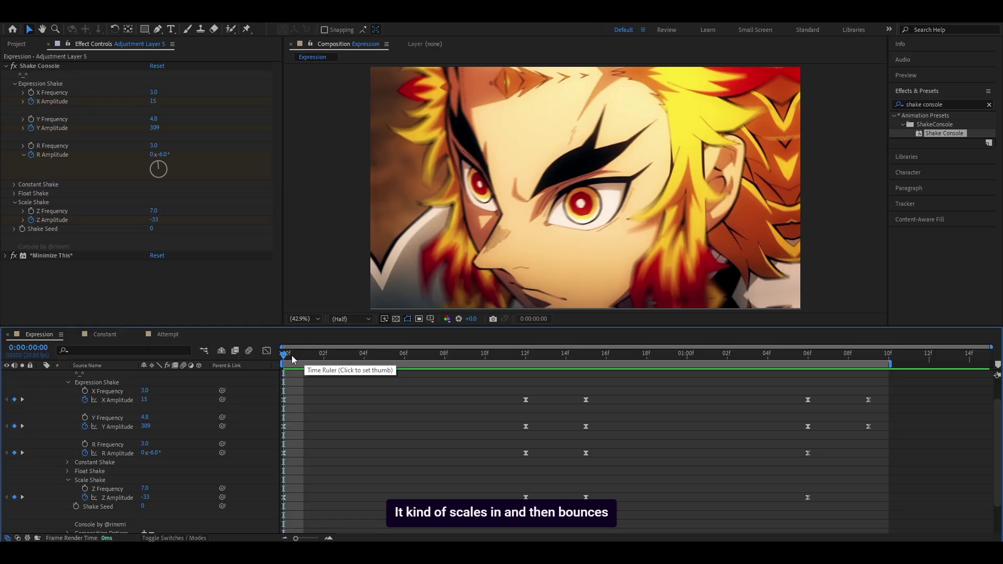
pyautogui.moveTo(291, 356)
pyautogui.mouseDown()
pyautogui.moveTo(400, 364)
pyautogui.moveTo(302, 353)
pyautogui.mouseUp()
pyautogui.press('space')
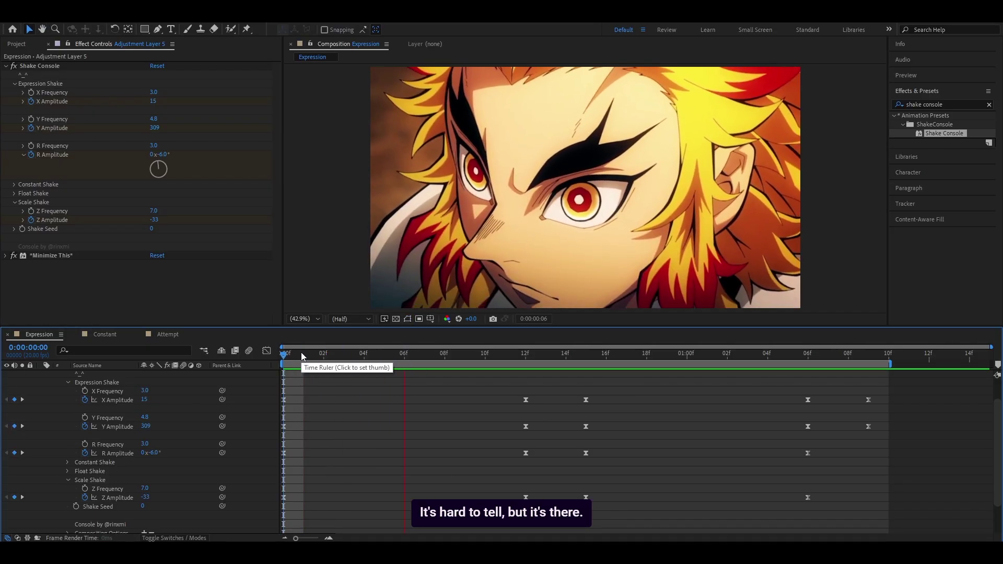